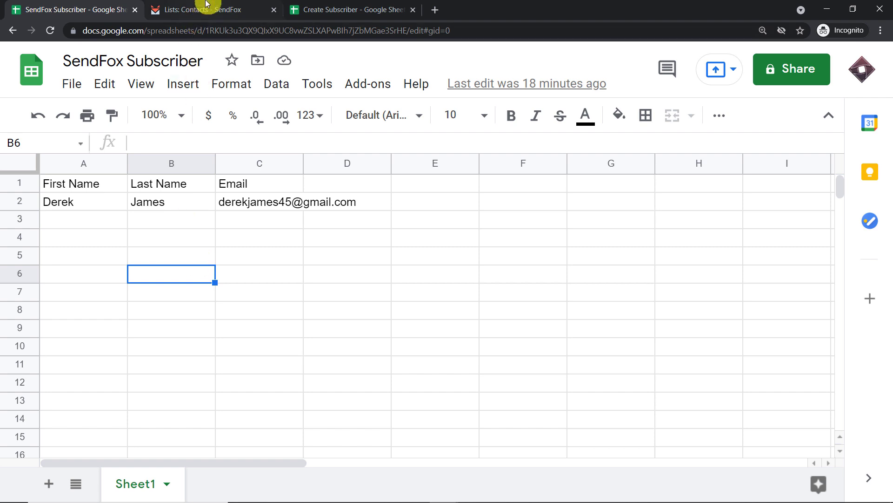
Compare the SendFox Alpha list's contacts with the subscriber spreadsheet.
{"action": "left_click", "coordinate": [209, 9]}
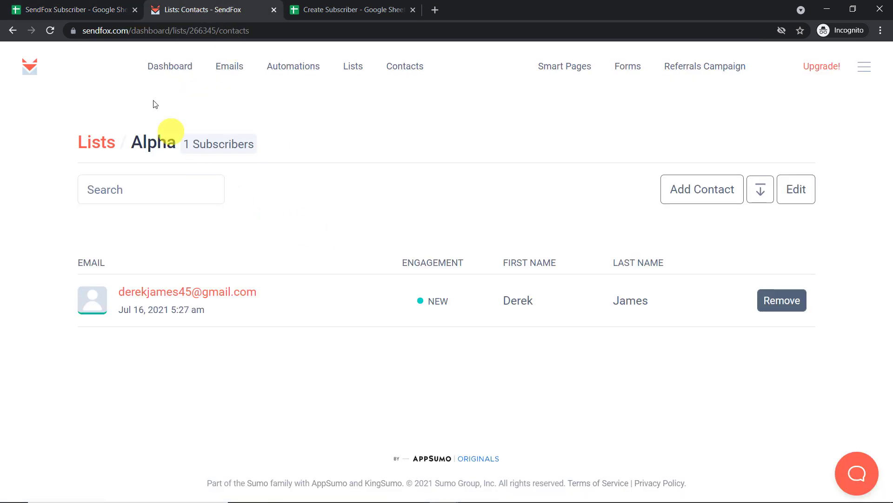
{"action": "left_click", "coordinate": [119, 9]}
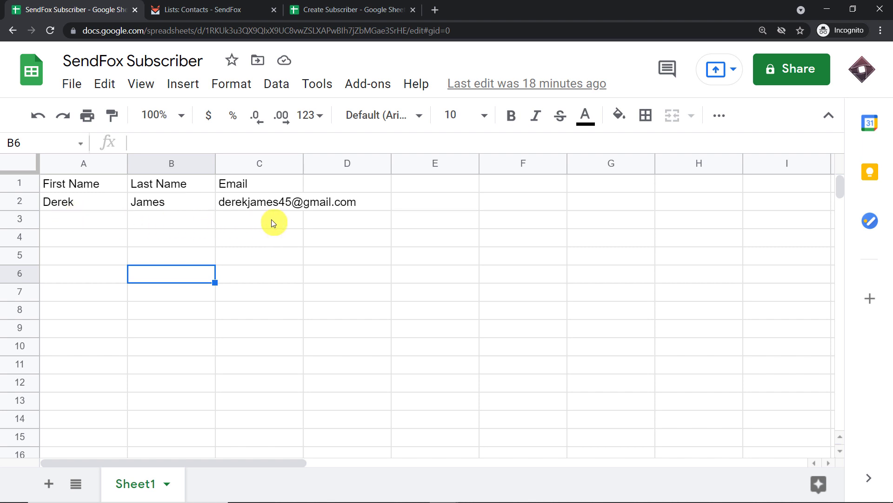
{"action": "left_click", "coordinate": [216, 5]}
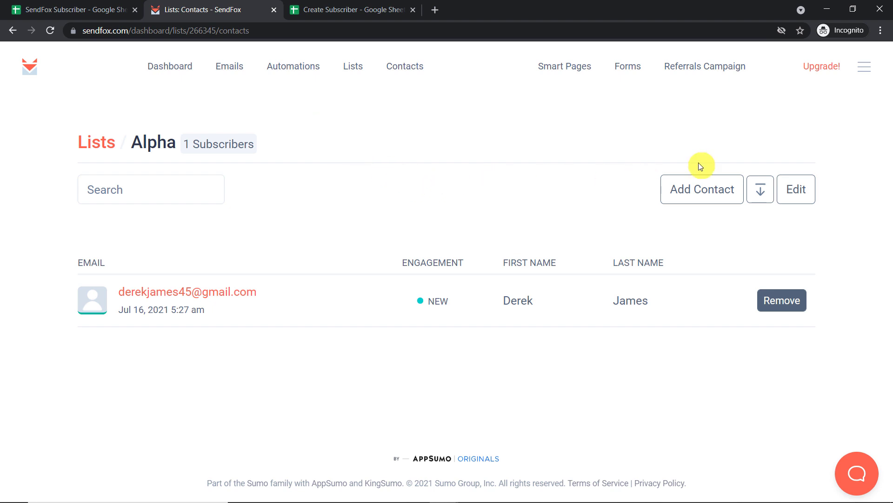
{"action": "left_click", "coordinate": [67, 4]}
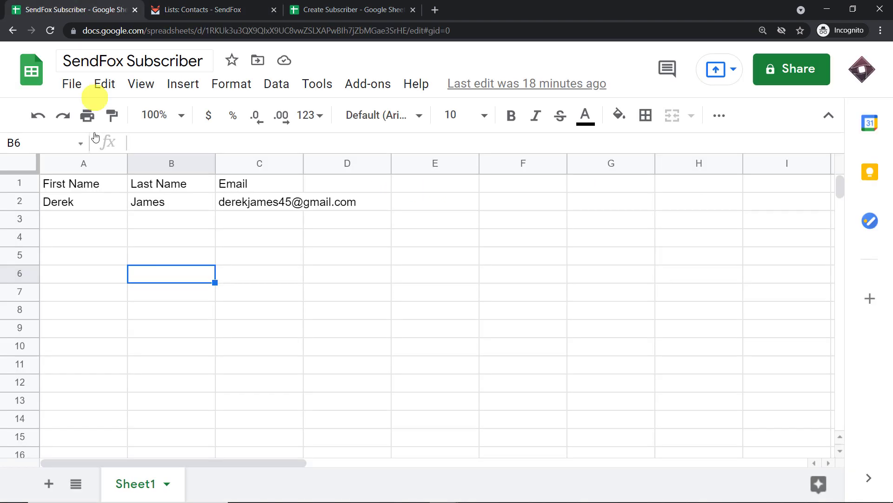
Enter a new contact's first name, last name and Gmail address into cells A3, B3 and C3.
{"action": "left_click", "coordinate": [62, 227]}
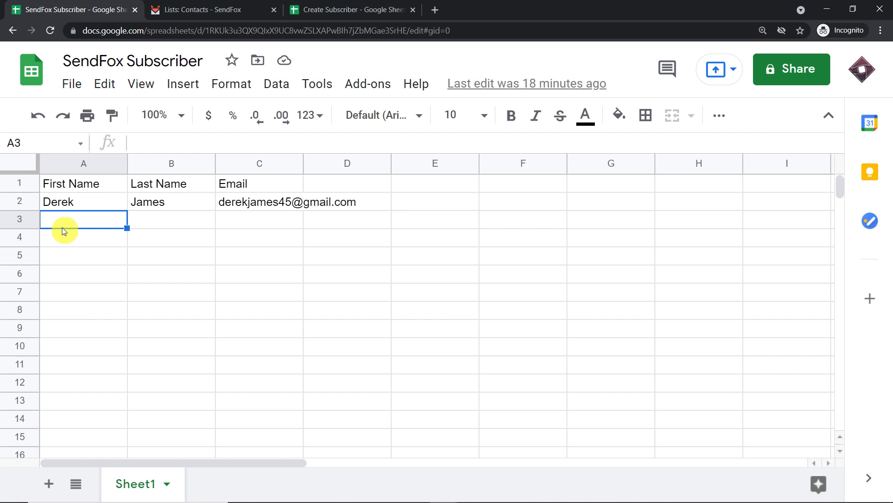
{"action": "type", "text": "L"}
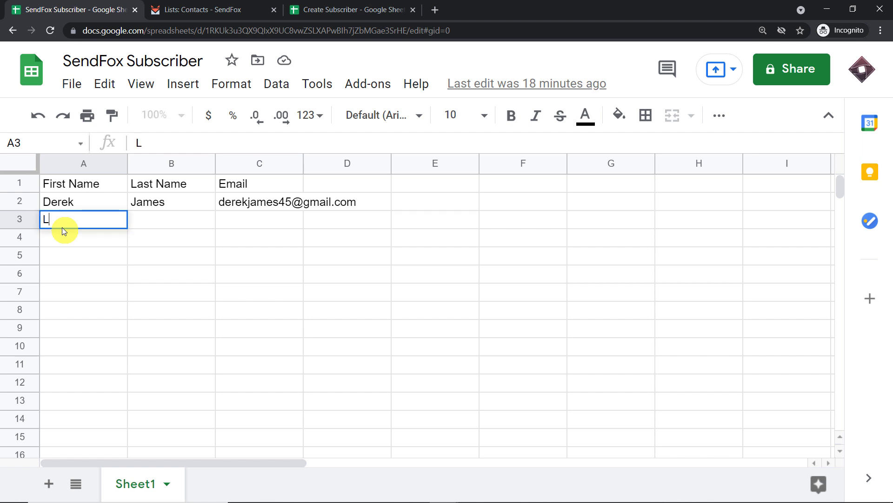
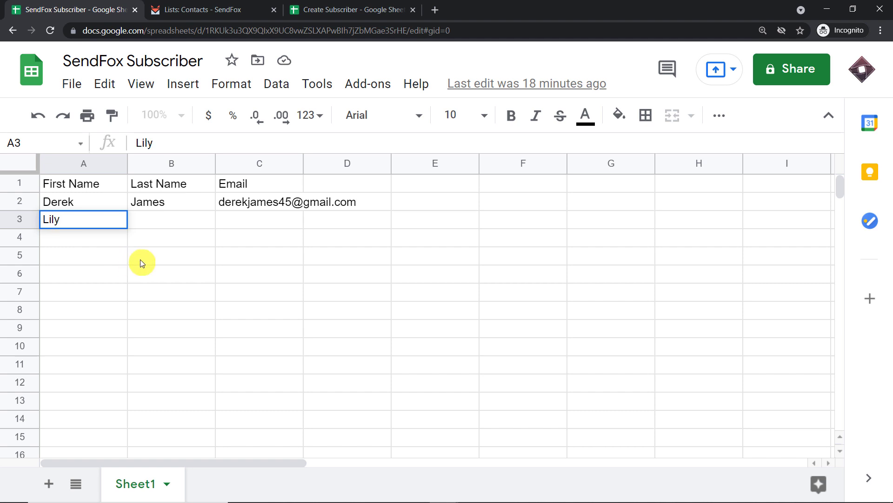
{"action": "left_click", "coordinate": [164, 226]}
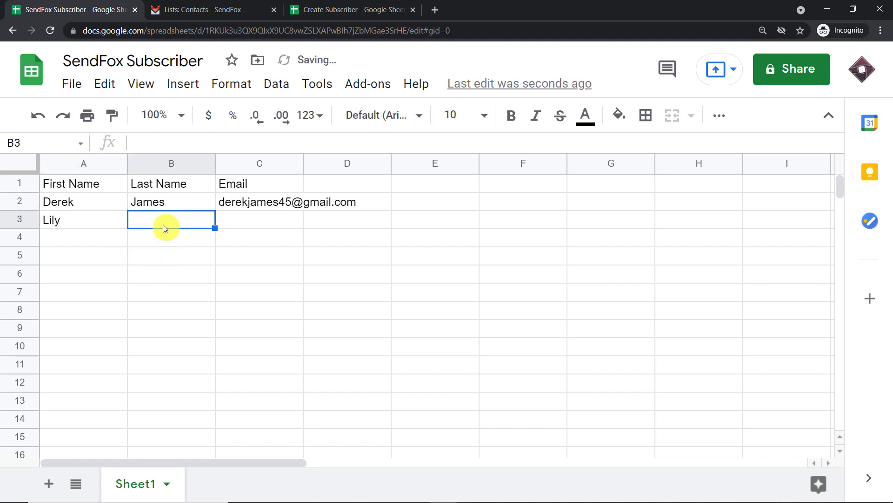
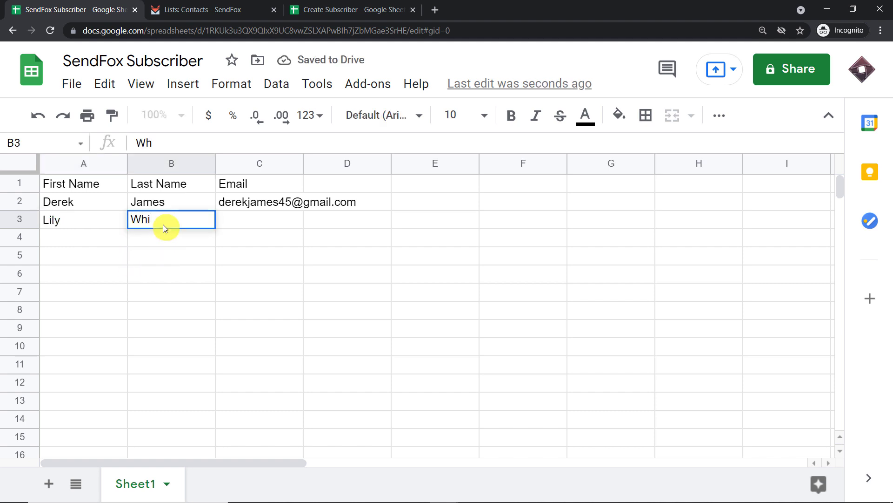
{"action": "left_click", "coordinate": [243, 220]}
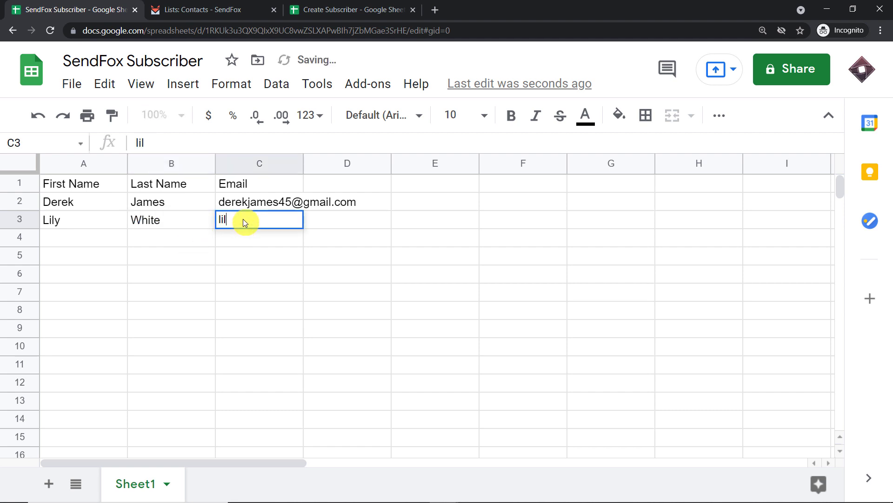
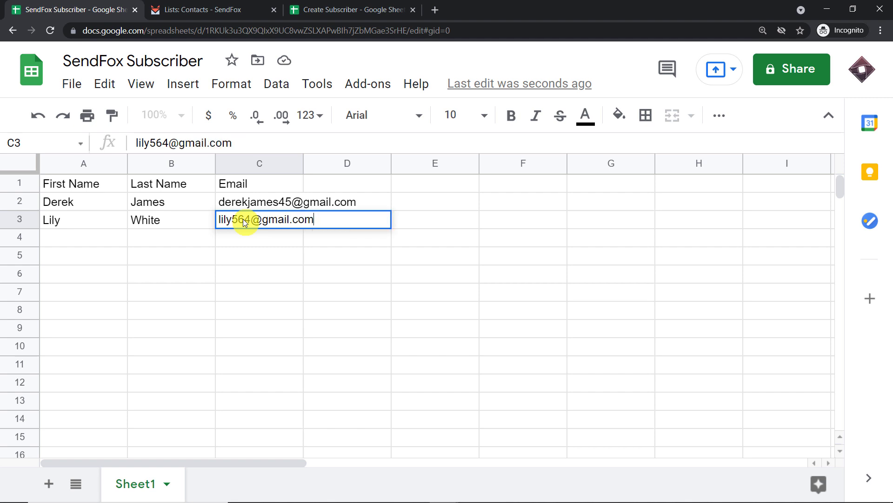
{"action": "left_click", "coordinate": [167, 275]}
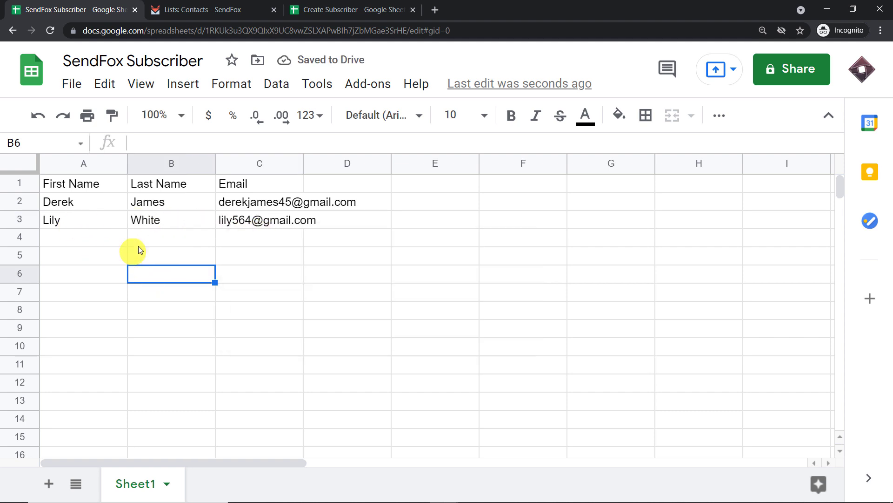
Reload the SendFox Alpha list to confirm the new subscriber, then open a new browser tab.
{"action": "left_click", "coordinate": [229, 8]}
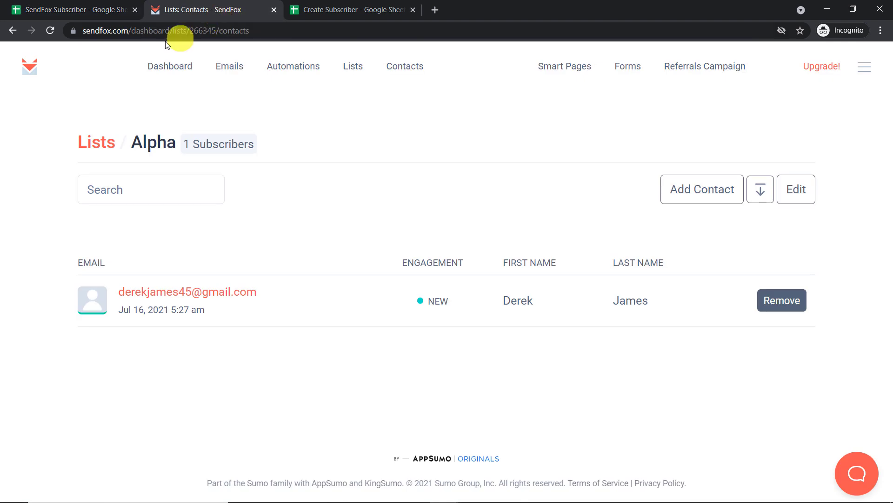
{"action": "left_click", "coordinate": [51, 33]}
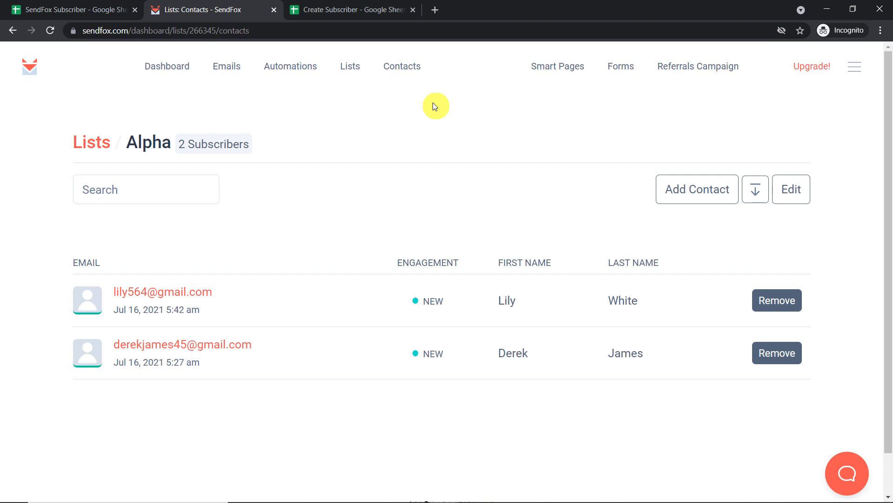
{"action": "left_click", "coordinate": [438, 10]}
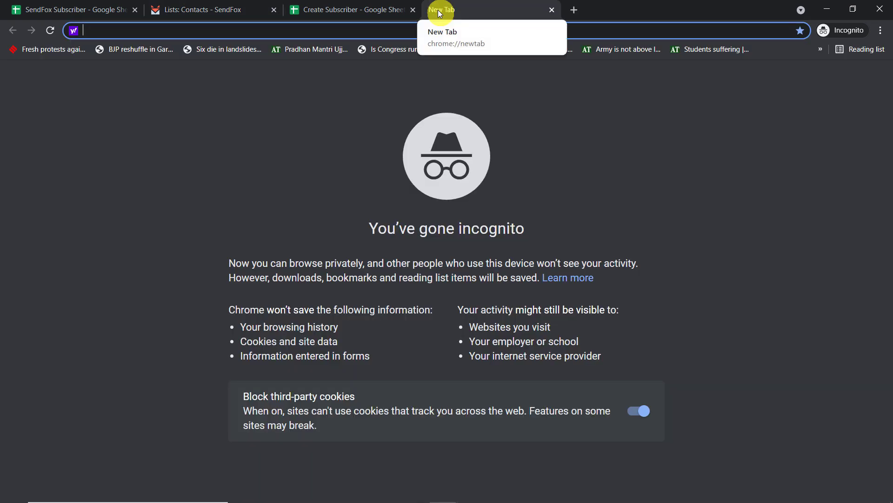
Go to the pabbly.com website in the new tab.
{"action": "type", "text": "pabbly.com"}
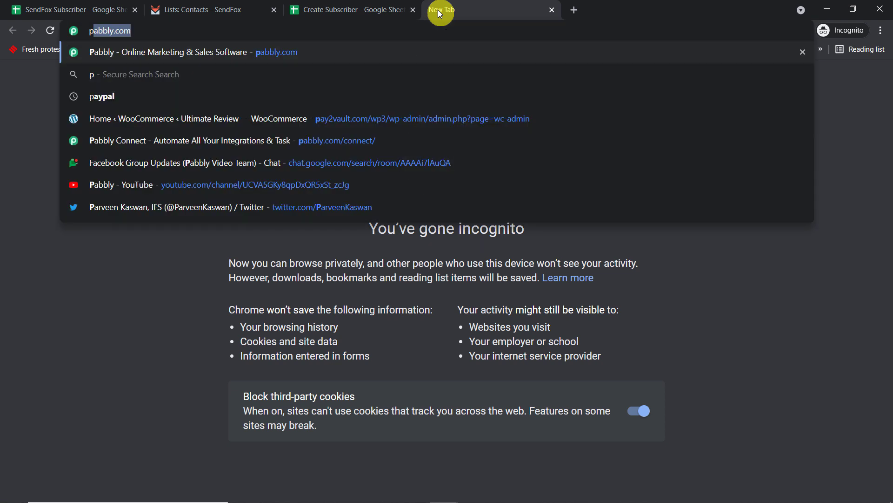
{"action": "key", "text": "Return"}
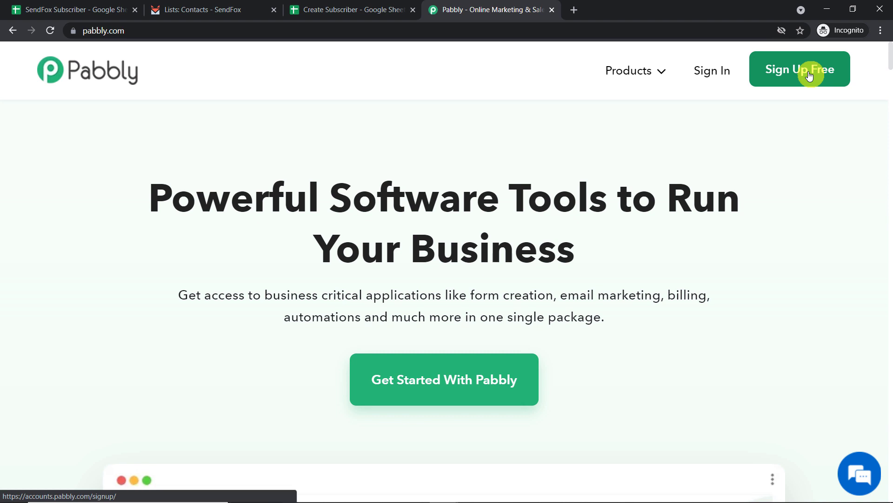
Sign in to Pabbly and open the Connect app from the All Apps page.
{"action": "left_click", "coordinate": [705, 78]}
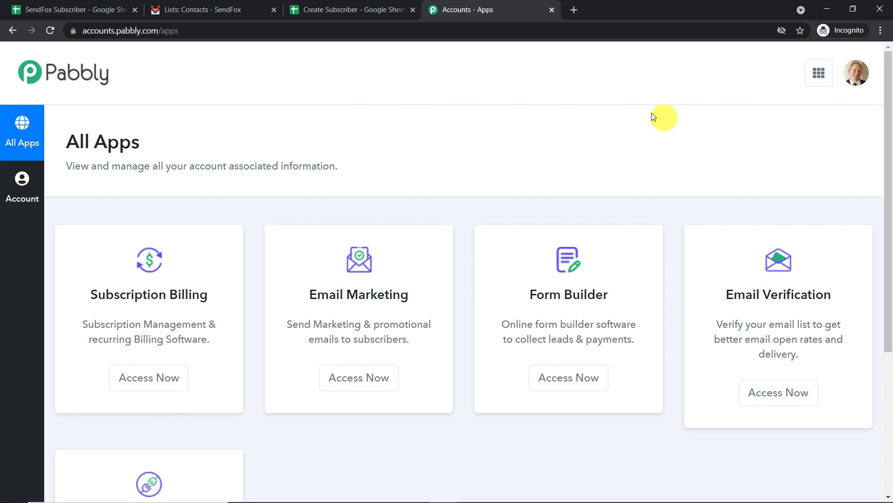
{"action": "scroll", "coordinate": [642, 116], "scroll_direction": "down", "scroll_amount": 4}
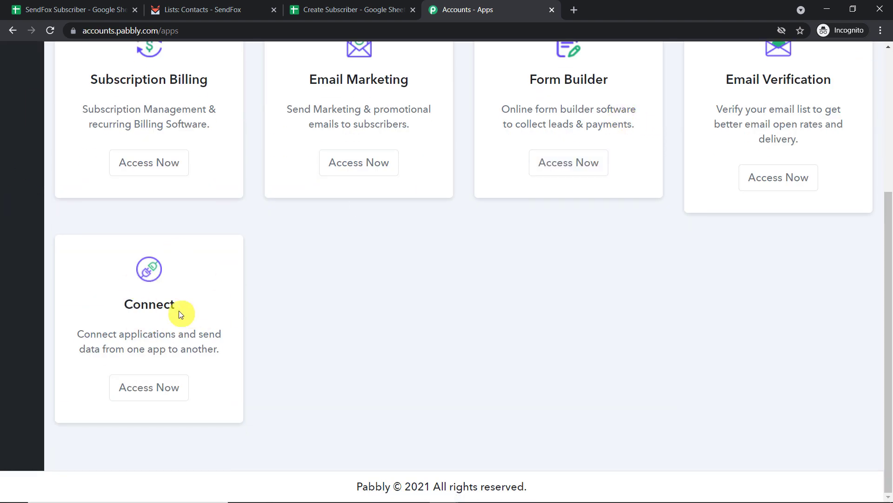
{"action": "left_click", "coordinate": [161, 389]}
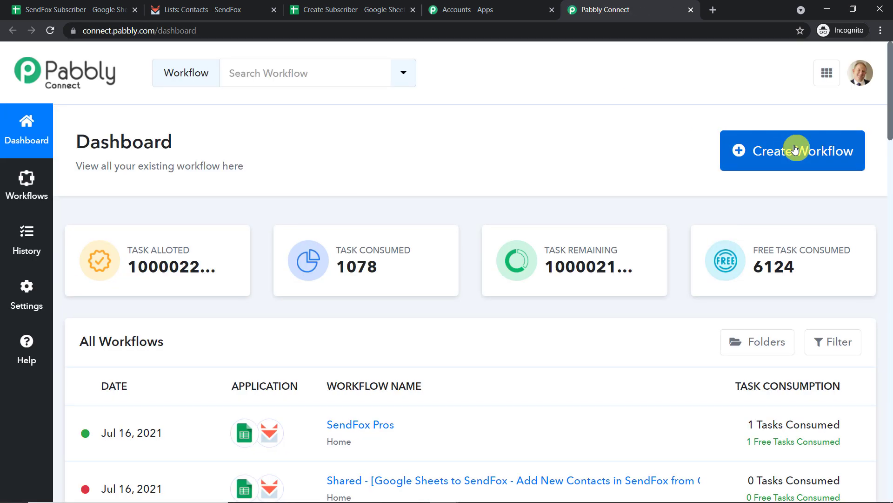
Create a new Pabbly Connect workflow named 'Google Sheets to SendFox'.
{"action": "left_click", "coordinate": [795, 149]}
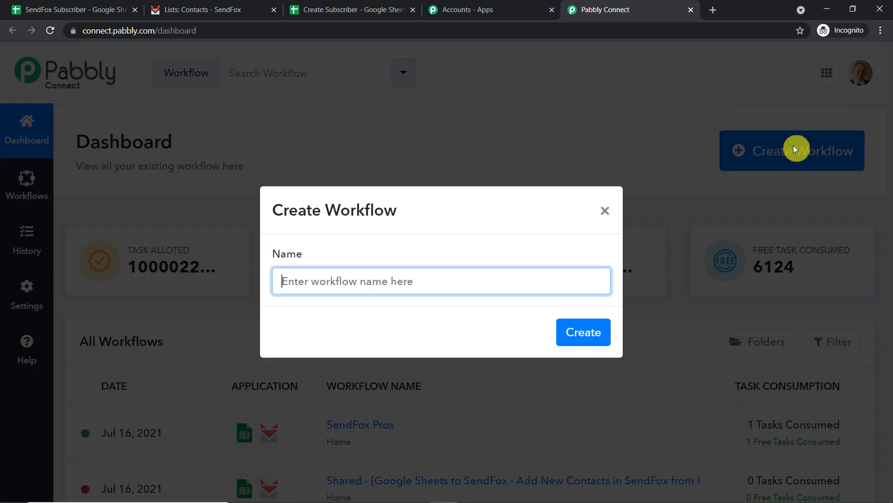
{"action": "type", "text": "G"}
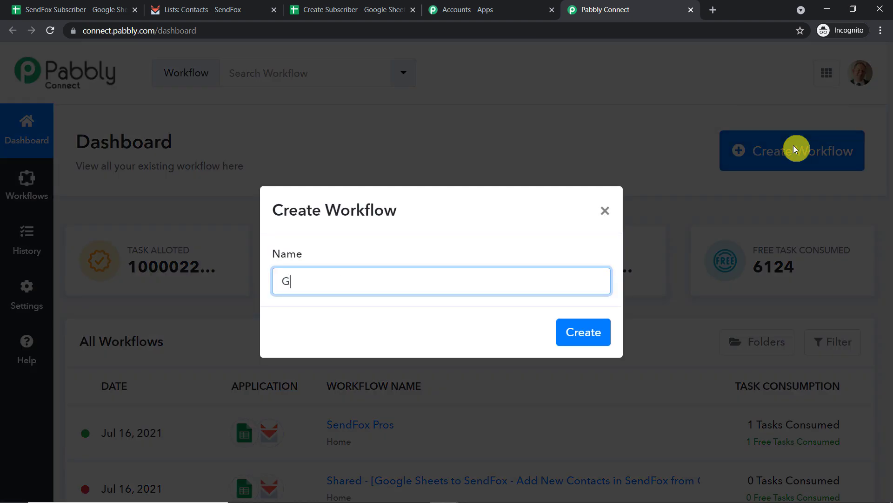
{"action": "type", "text": "oogle Sheets to Sen"}
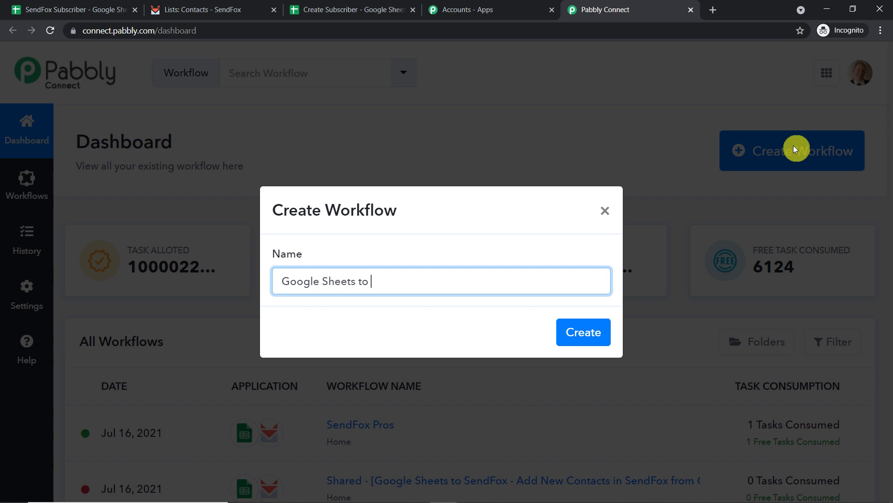
{"action": "type", "text": "dFox"}
{"action": "left_click", "coordinate": [582, 333]}
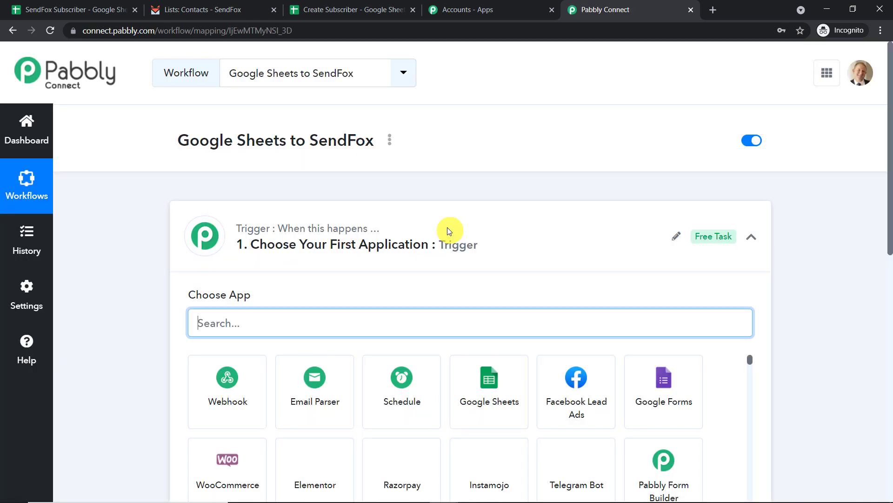
Pick Google Sheets as the trigger app with New Spreadsheet Row as the trigger event.
{"action": "left_click", "coordinate": [448, 231]}
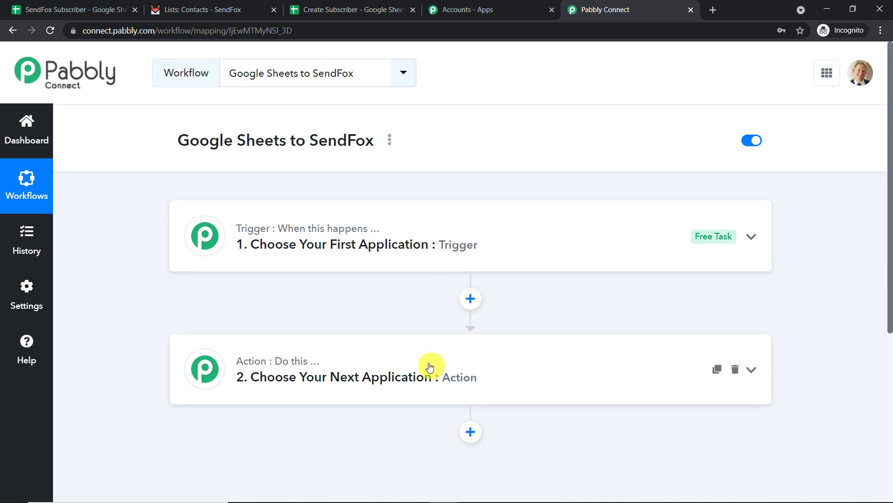
{"action": "left_click", "coordinate": [503, 227]}
{"action": "scroll", "coordinate": [502, 227], "scroll_direction": "down", "scroll_amount": 1}
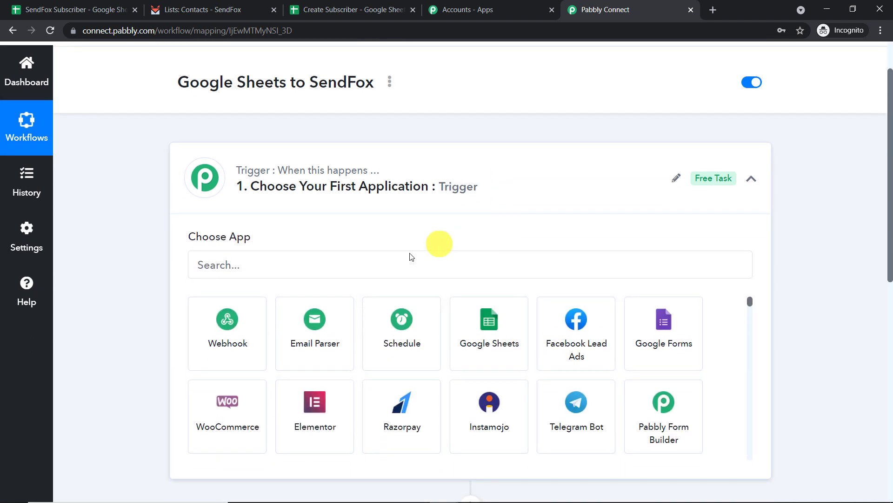
{"action": "left_click", "coordinate": [397, 265]}
{"action": "type", "text": "go"}
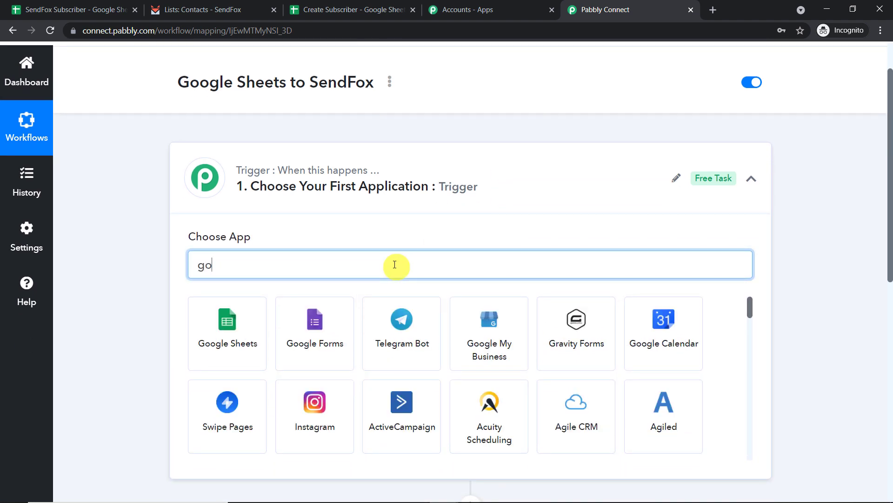
{"action": "type", "text": "ogle shee"}
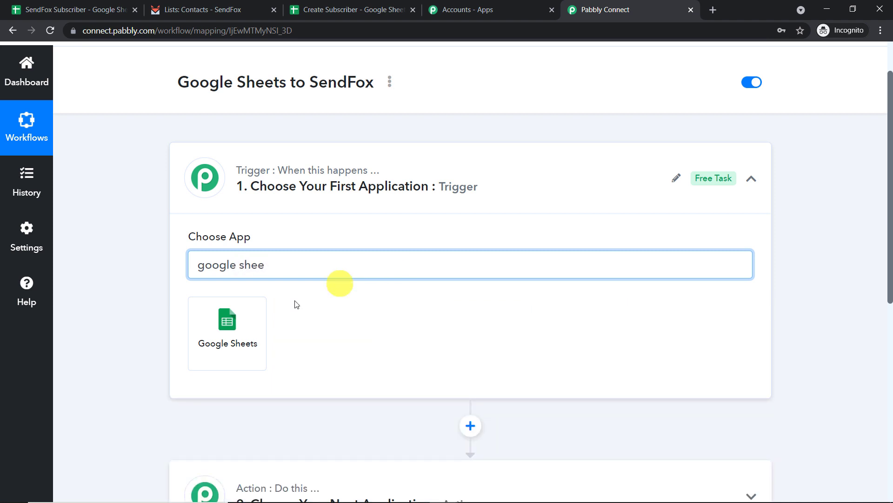
{"action": "left_click", "coordinate": [254, 320]}
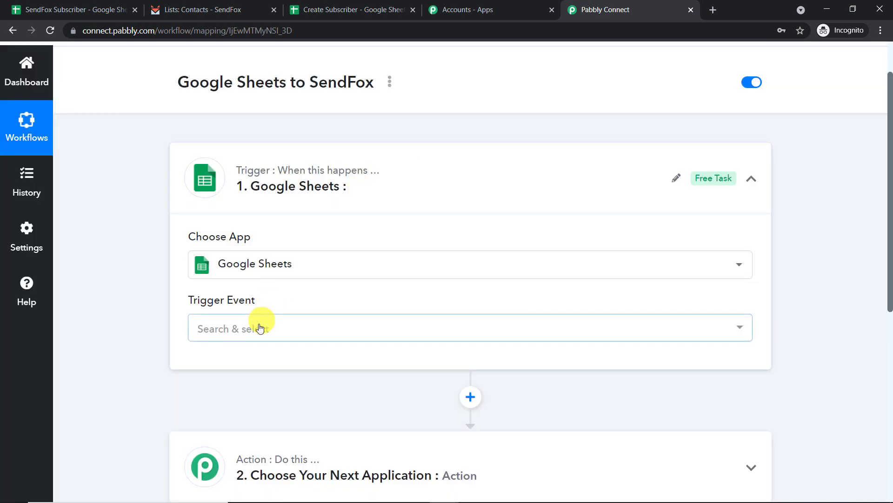
{"action": "left_click", "coordinate": [261, 329]}
{"action": "left_click", "coordinate": [259, 394]}
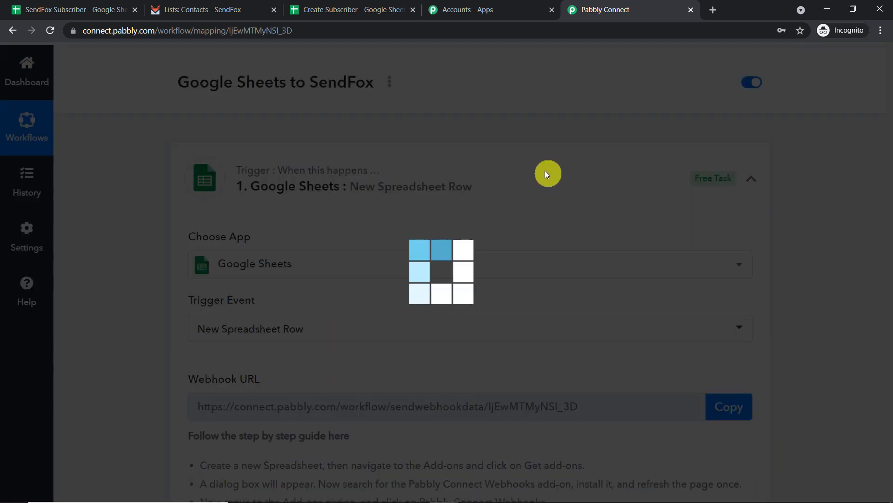
{"action": "scroll", "coordinate": [545, 172], "scroll_direction": "down", "scroll_amount": 1}
{"action": "scroll", "coordinate": [546, 175], "scroll_direction": "down", "scroll_amount": 1}
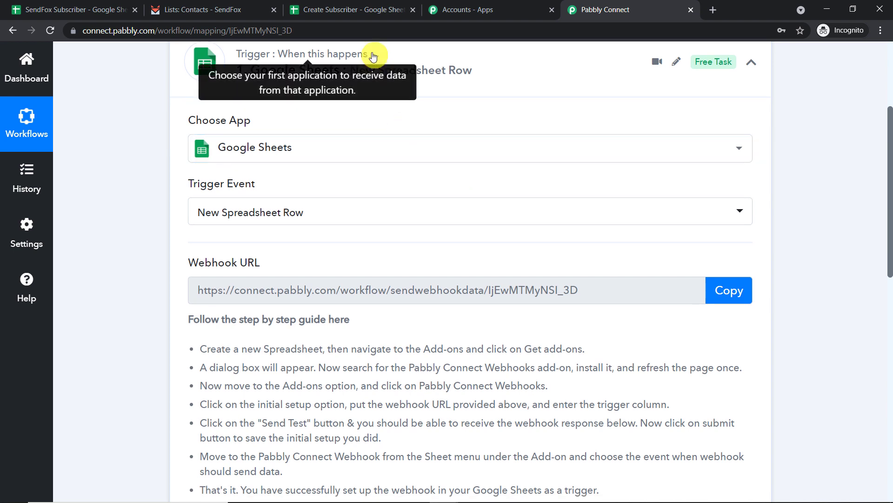
Switch to the Create Subscriber sheet and show the Pabbly Connect Webhooks add-on options.
{"action": "left_click", "coordinate": [360, 9]}
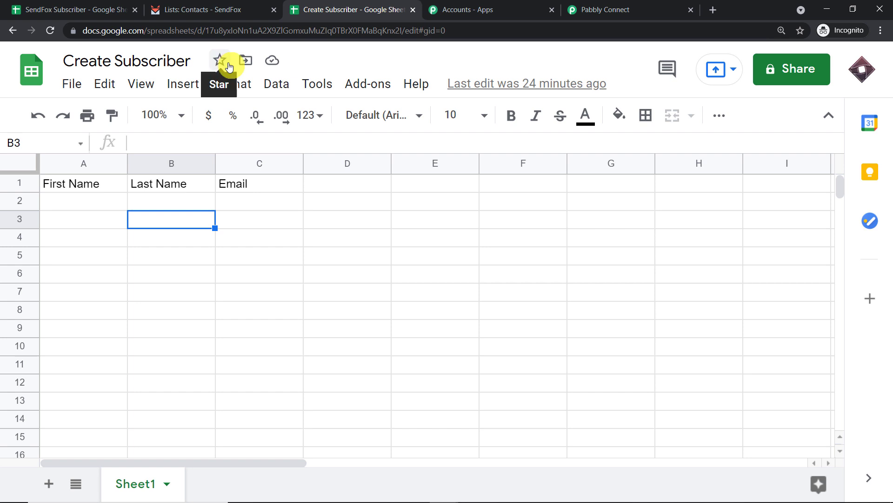
{"action": "left_click", "coordinate": [375, 89]}
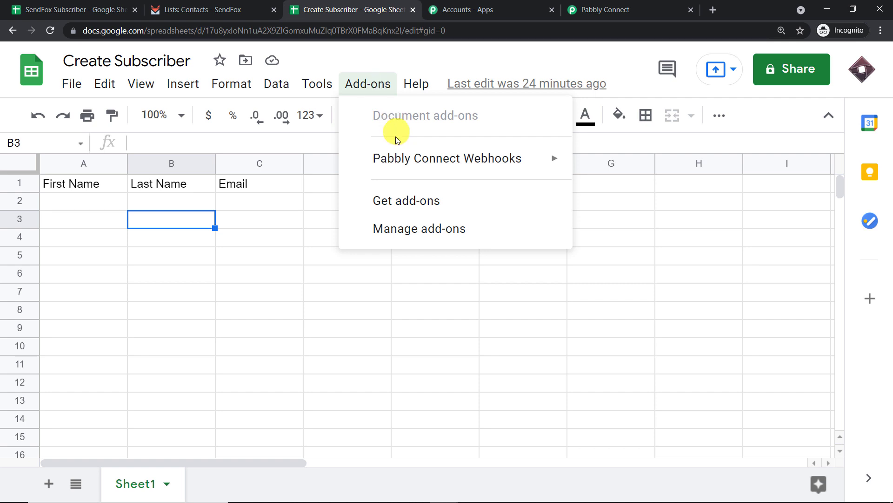
{"action": "mouse_move", "coordinate": [401, 155]}
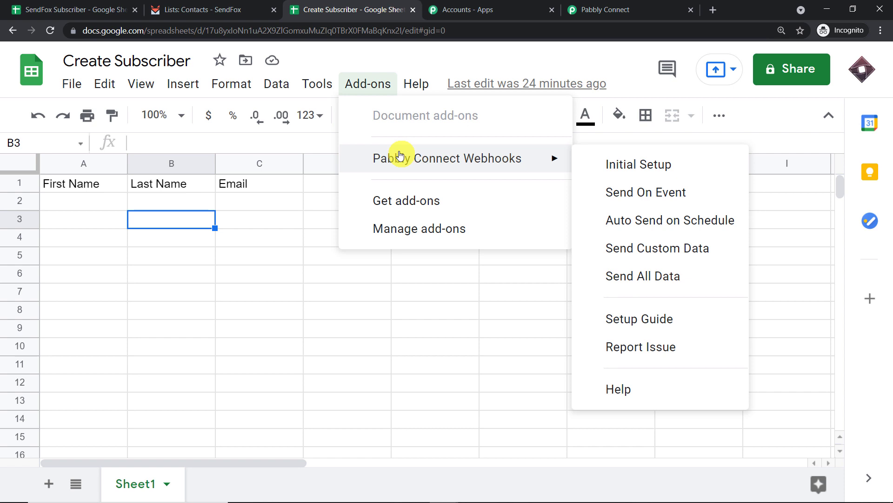
{"action": "left_click", "coordinate": [404, 203]}
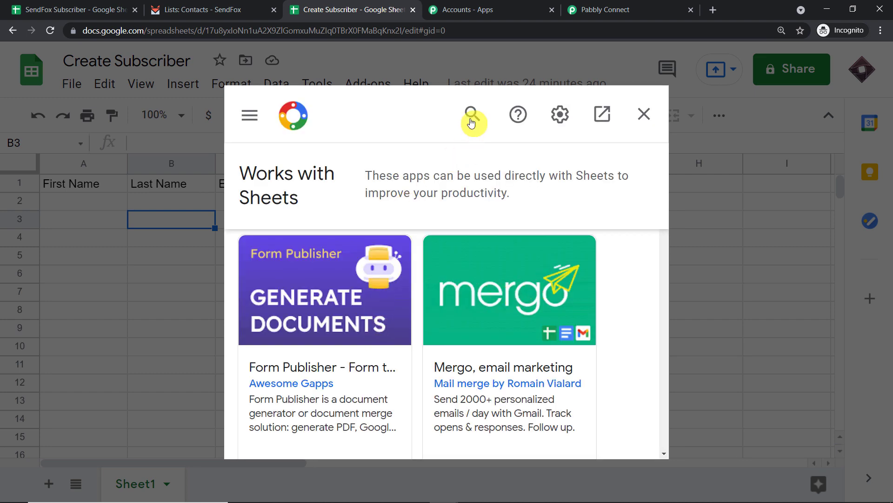
{"action": "left_click", "coordinate": [471, 119]}
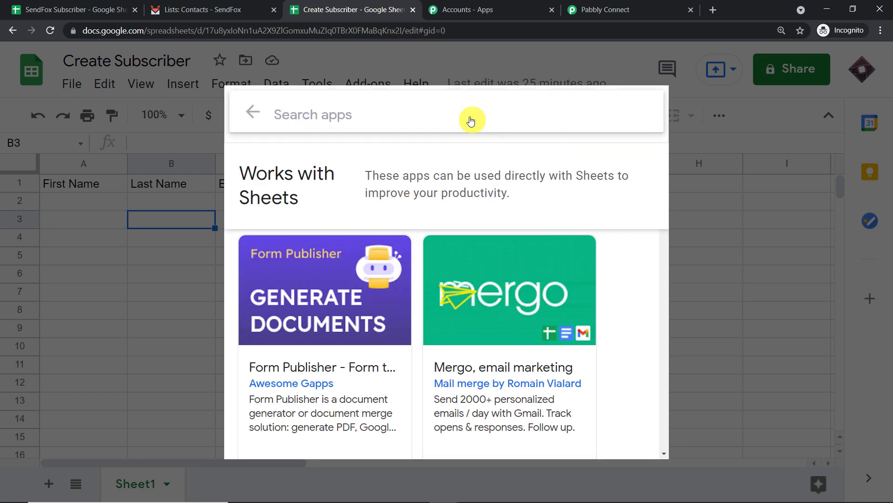
{"action": "type", "text": "pa"}
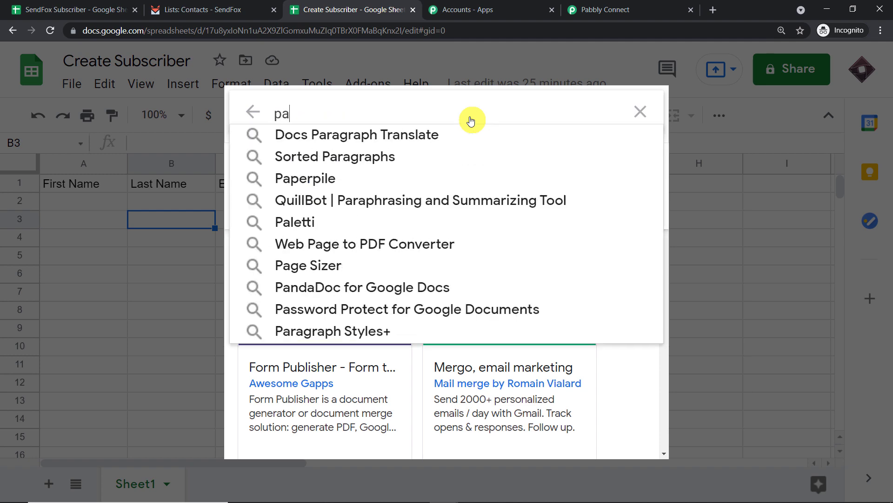
{"action": "type", "text": "bbly"}
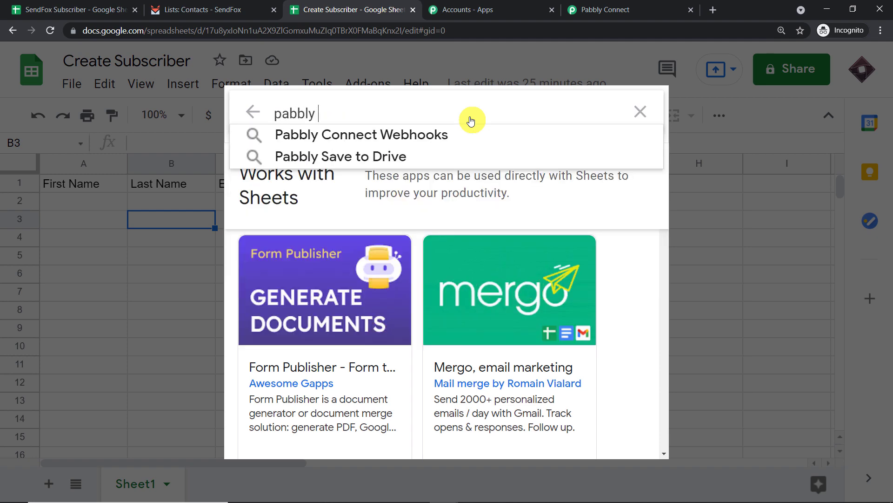
{"action": "left_click", "coordinate": [469, 140]}
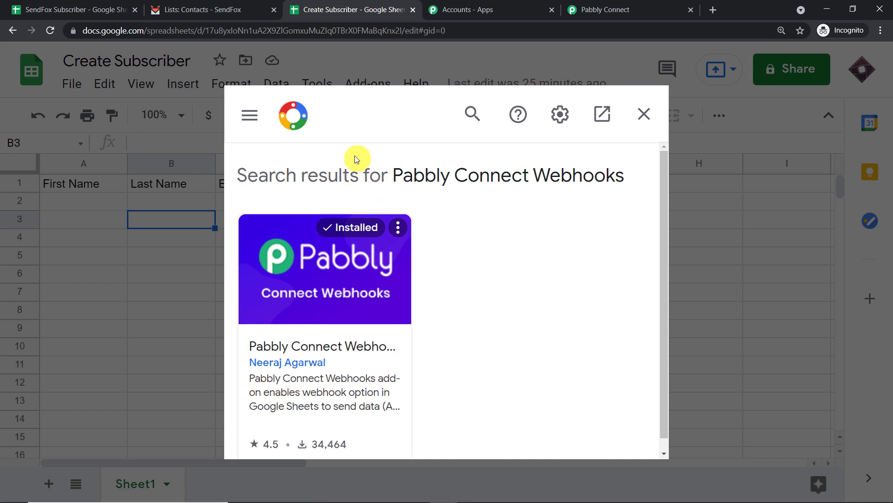
{"action": "left_click", "coordinate": [644, 113]}
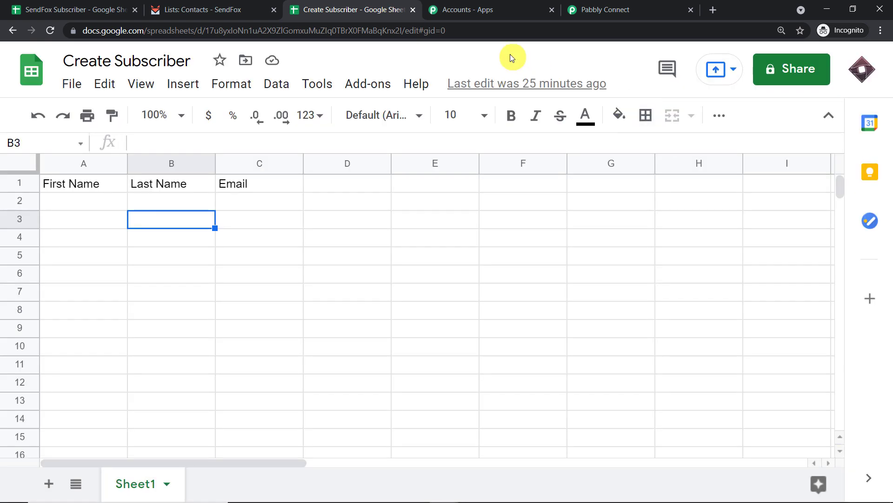
Open the Pabbly Connect Webhooks Initial Setup form from the Add-ons menu.
{"action": "left_click", "coordinate": [375, 85]}
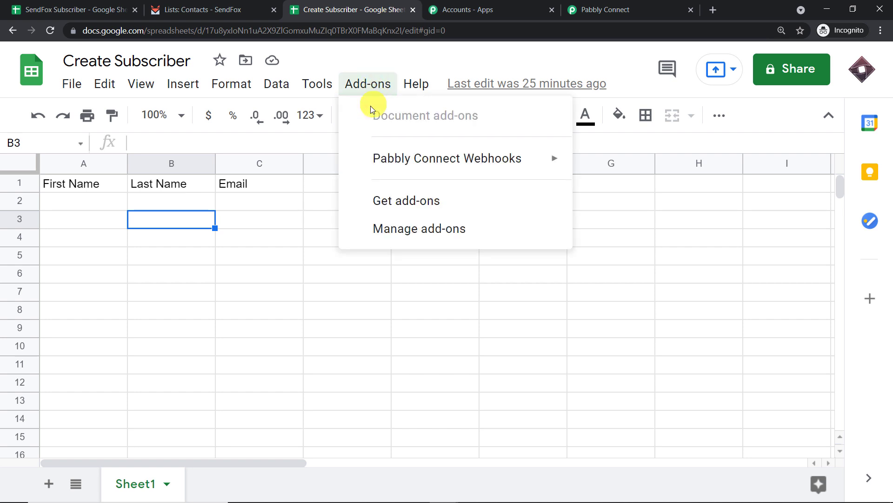
{"action": "mouse_move", "coordinate": [370, 152]}
{"action": "left_click", "coordinate": [631, 166]}
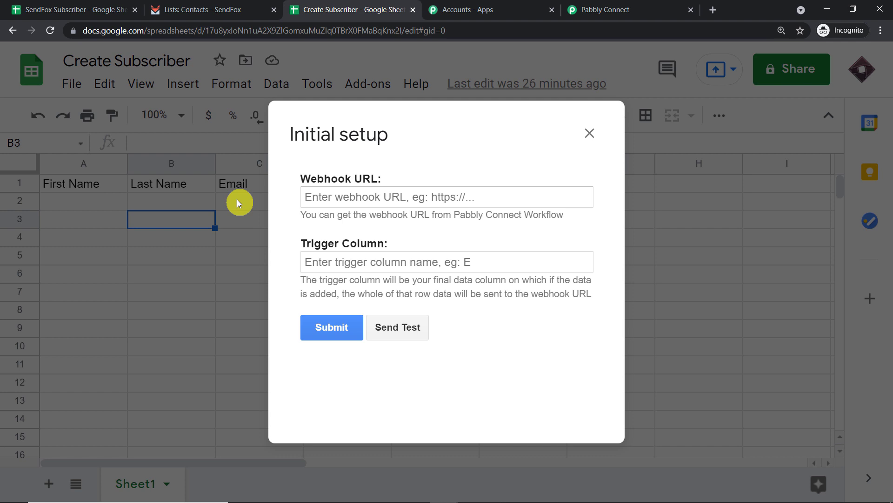
Set the trigger column to C and paste the workflow's copied webhook URL into the setup form.
{"action": "left_click", "coordinate": [312, 262]}
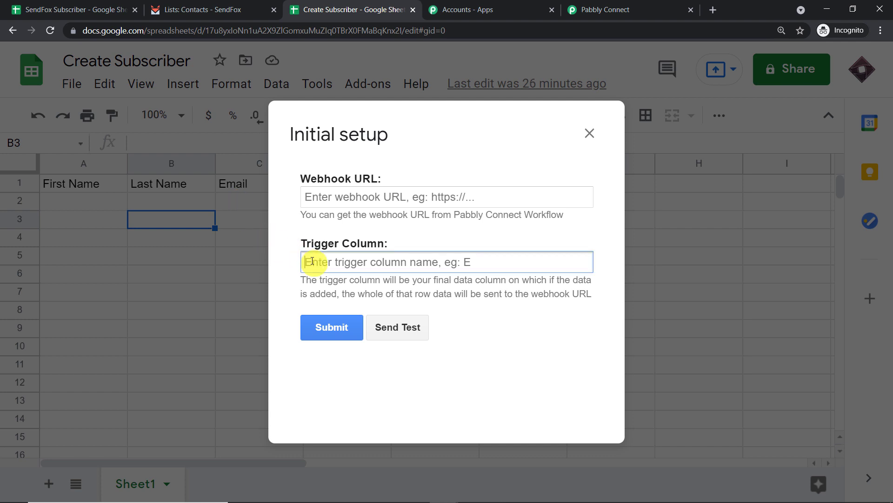
{"action": "type", "text": "C"}
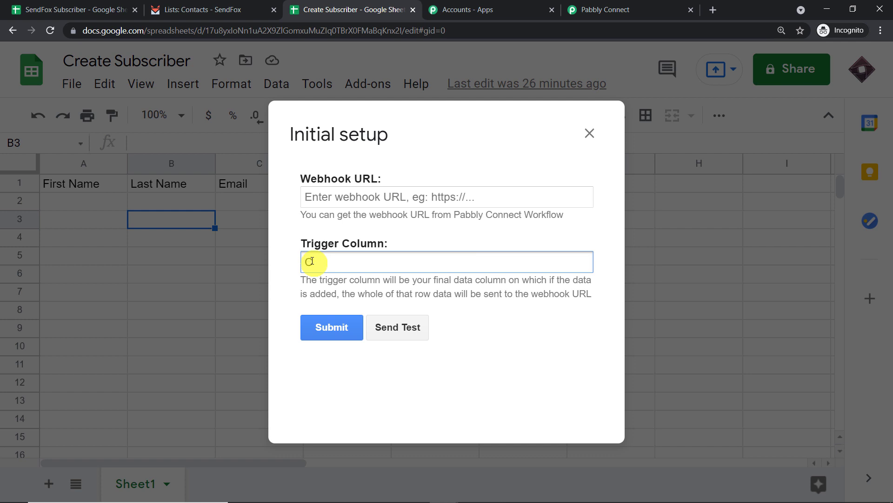
{"action": "left_click", "coordinate": [345, 198]}
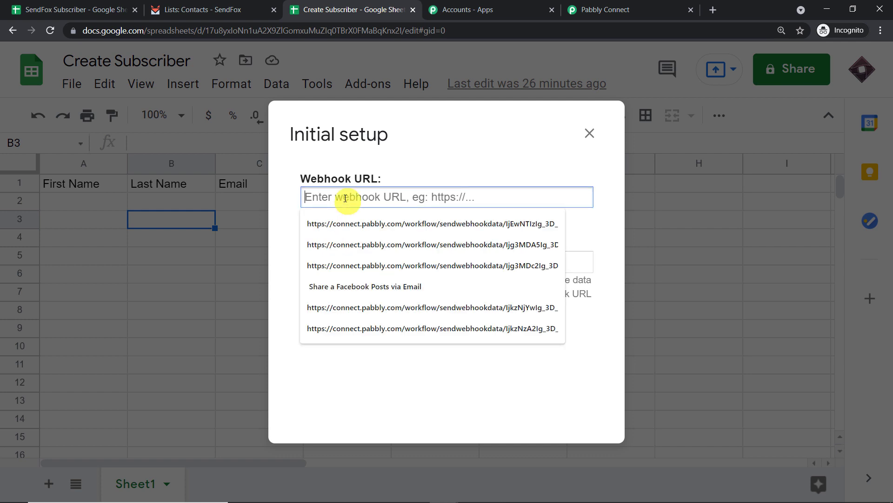
{"action": "left_click", "coordinate": [619, 8]}
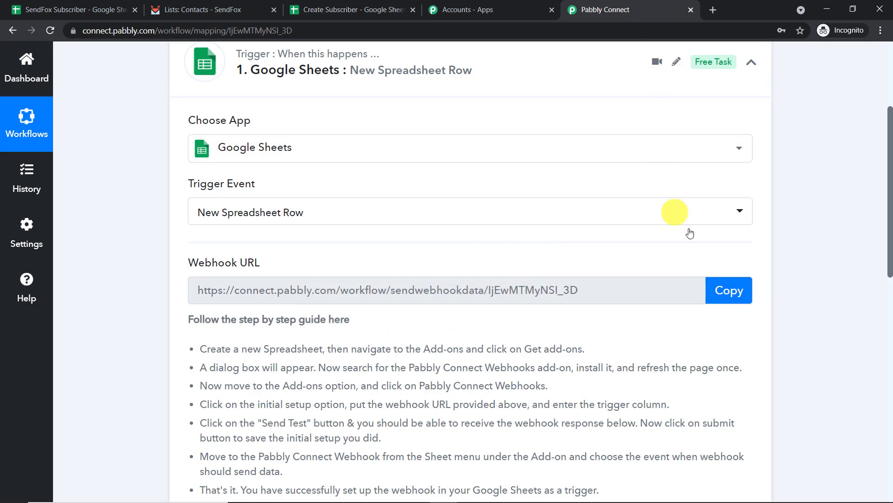
{"action": "left_click", "coordinate": [741, 290]}
{"action": "left_click", "coordinate": [355, 9]}
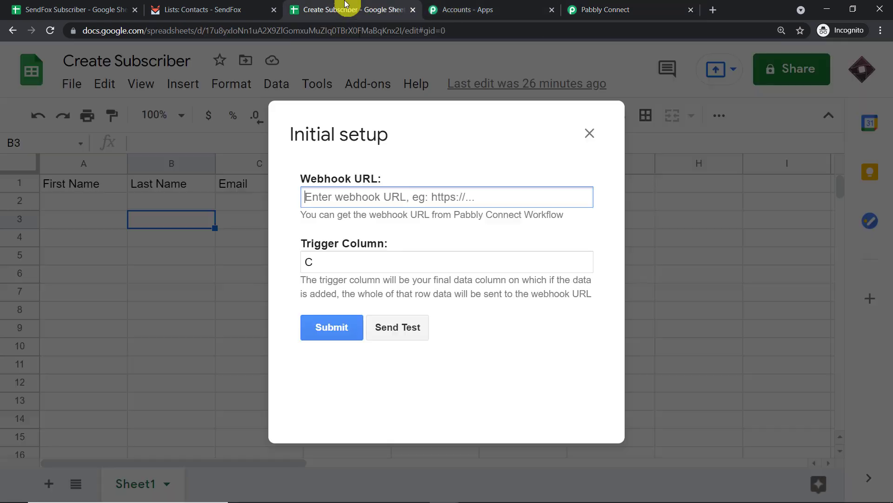
{"action": "left_click", "coordinate": [349, 200]}
{"action": "right_click", "coordinate": [351, 202]}
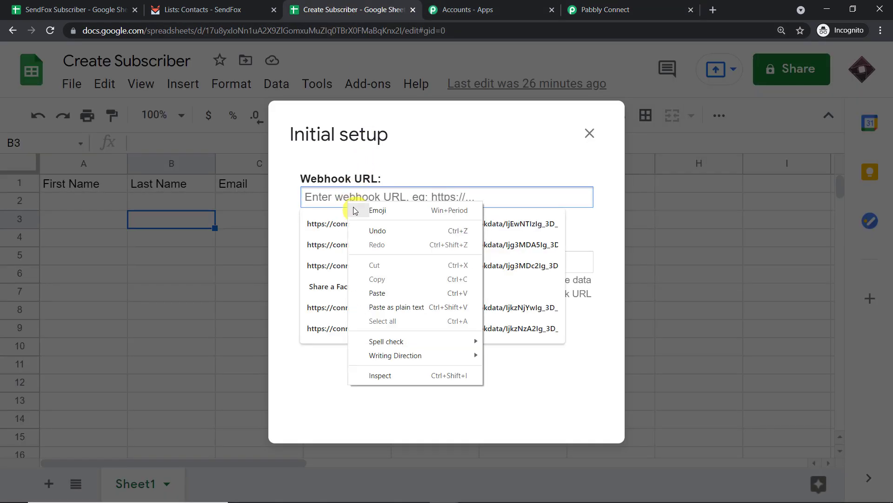
{"action": "left_click", "coordinate": [399, 293]}
{"action": "left_click", "coordinate": [459, 158]}
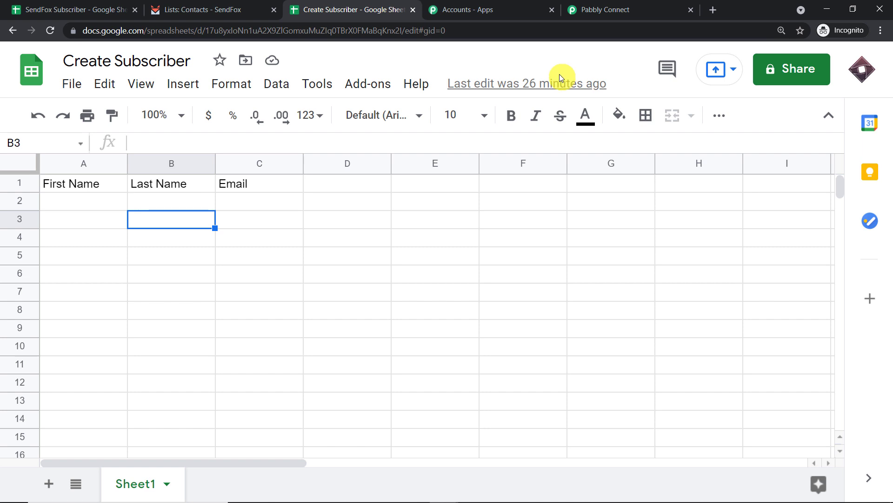
Make the sheet send new rows on event, and confirm the workflow is awaiting a webhook response.
{"action": "left_click", "coordinate": [366, 86]}
{"action": "mouse_move", "coordinate": [390, 161]}
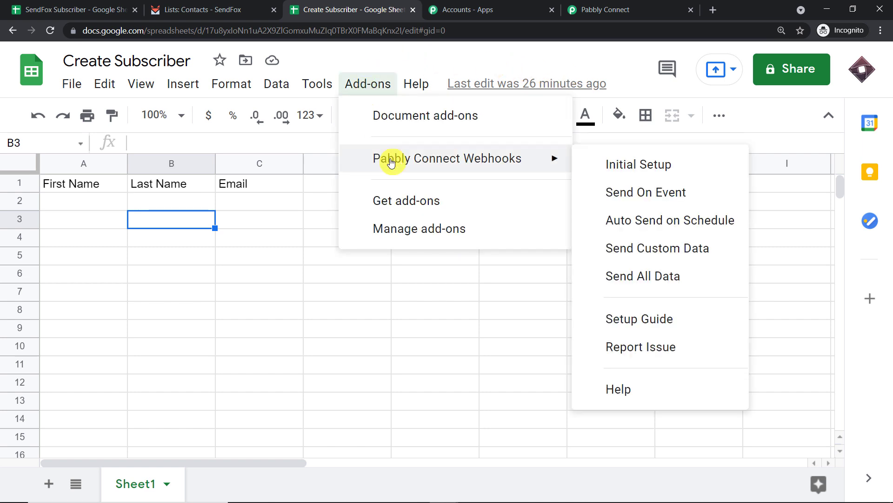
{"action": "left_click", "coordinate": [612, 193]}
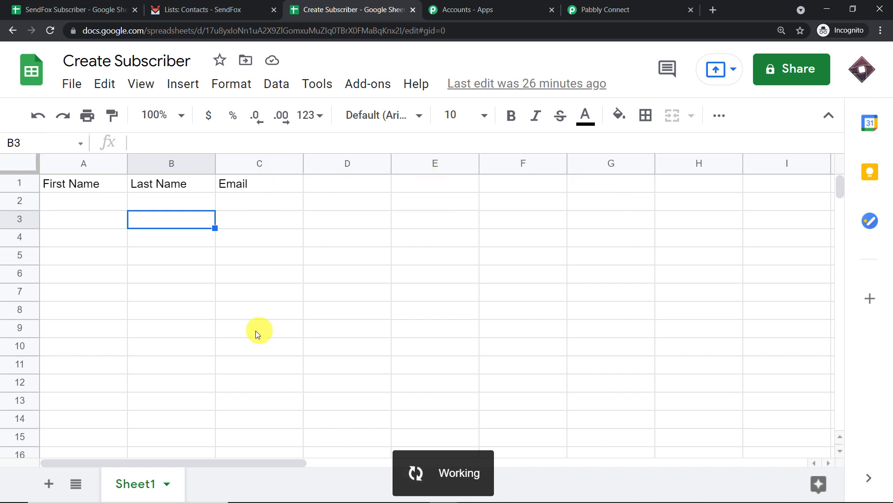
{"action": "left_click", "coordinate": [624, 14]}
{"action": "scroll", "coordinate": [559, 160], "scroll_direction": "down", "scroll_amount": 5}
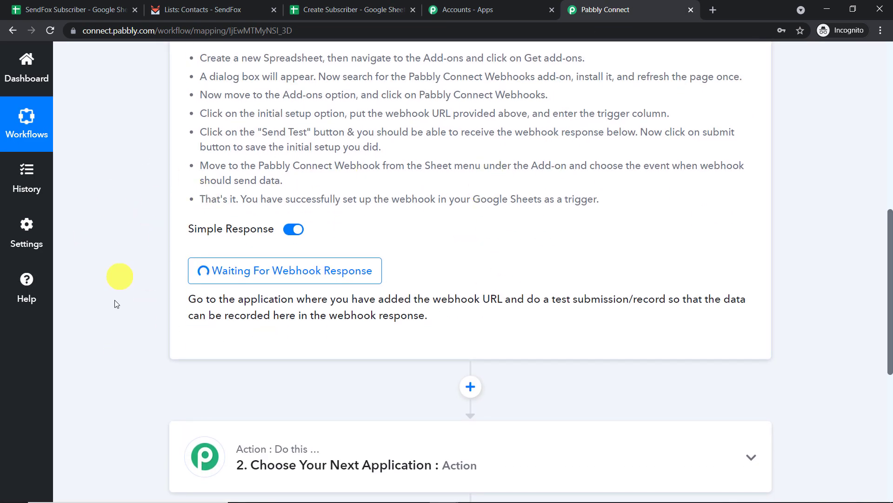
{"action": "left_click", "coordinate": [351, 9]}
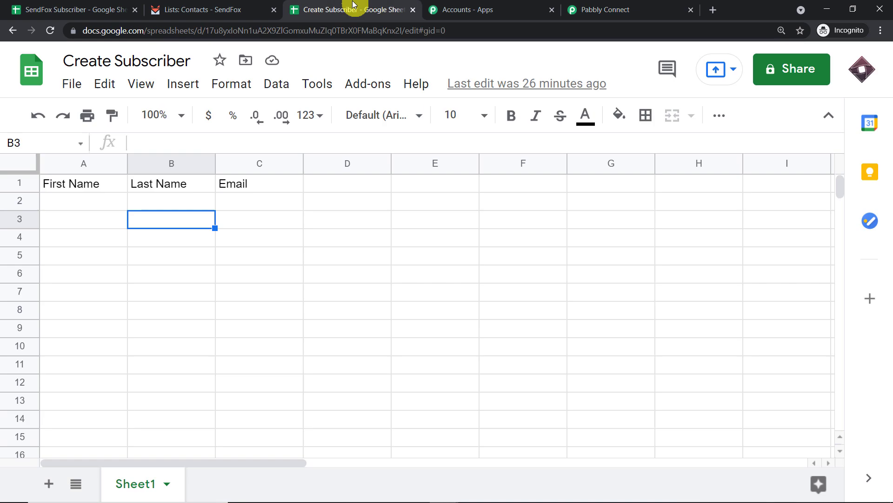
Type a test contact's first name, last name and Gmail address into A2, B2 and C2.
{"action": "left_click", "coordinate": [64, 203]}
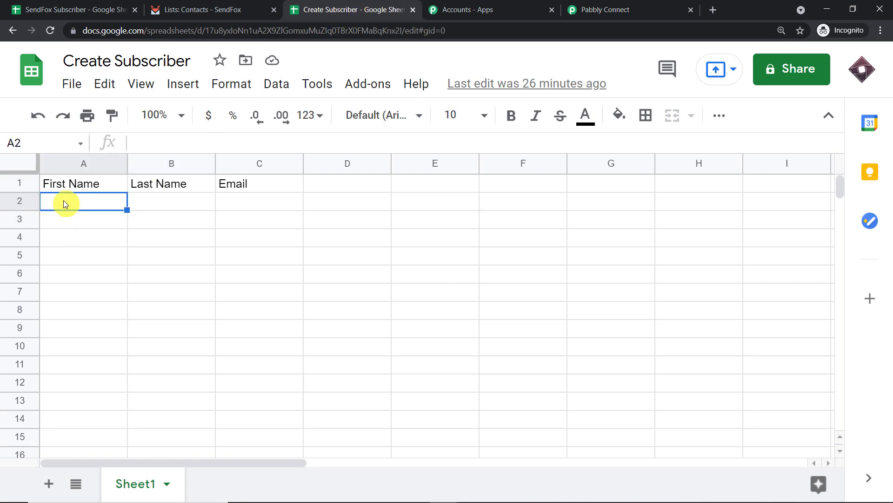
{"action": "type", "text": "P"}
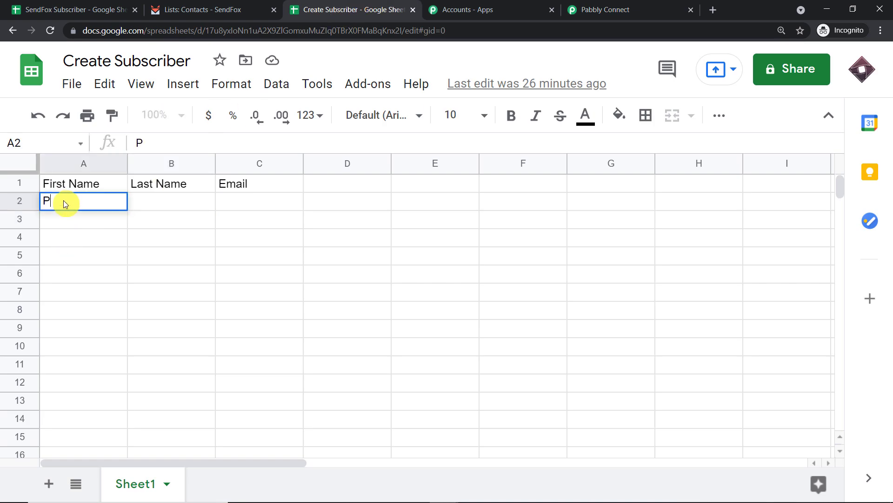
{"action": "type", "text": "eac"}
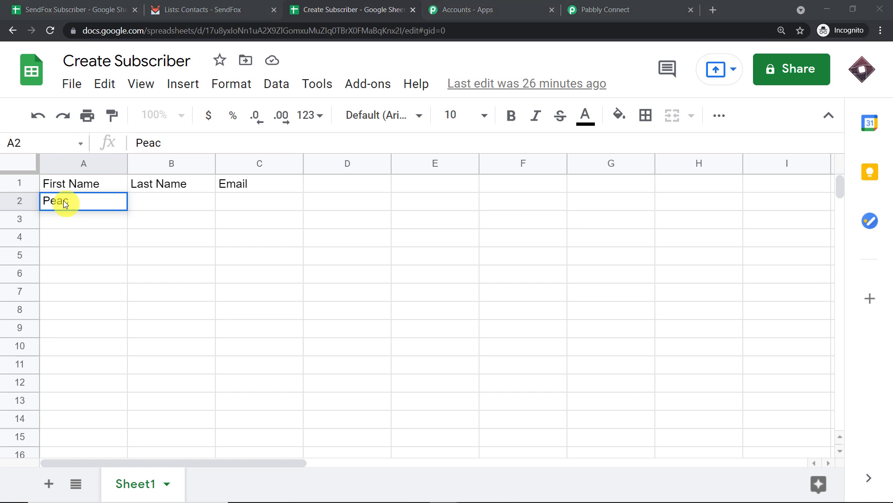
{"action": "left_click", "coordinate": [75, 206]}
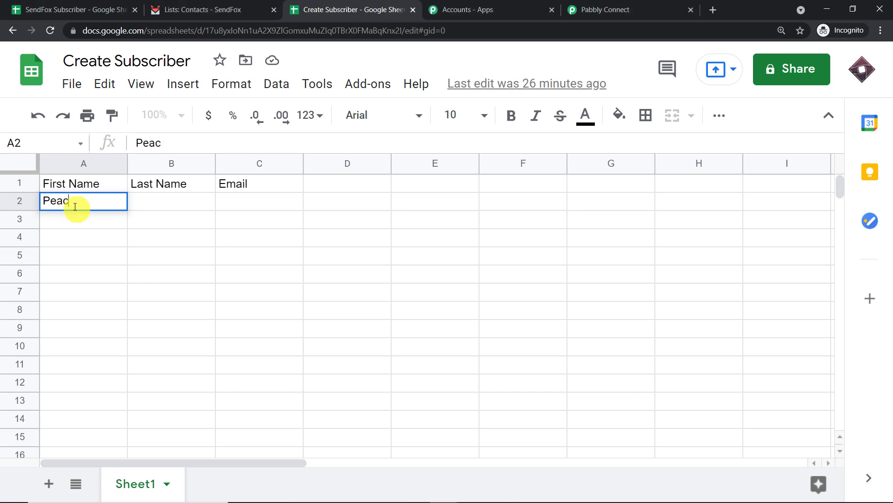
{"action": "left_click", "coordinate": [158, 201]}
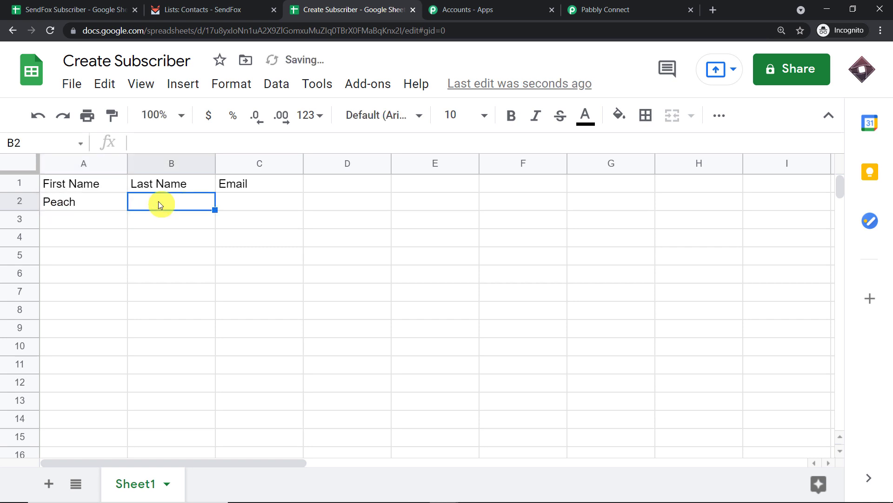
{"action": "type", "text": "John"}
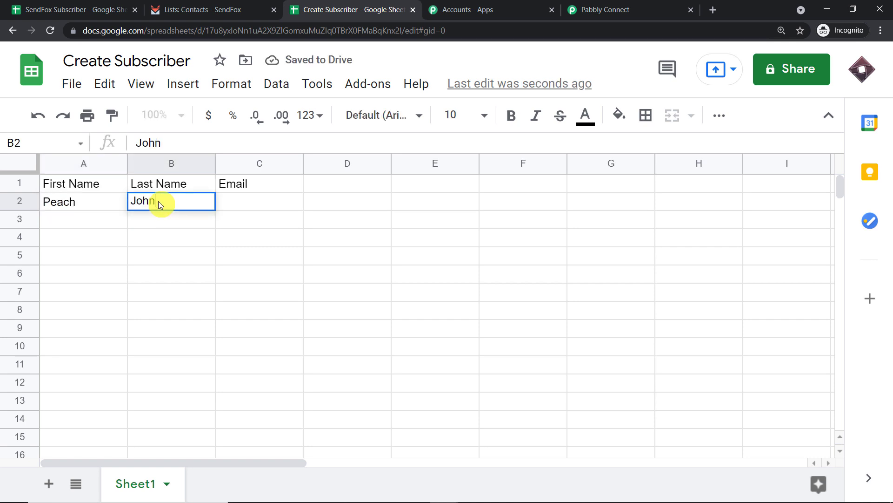
{"action": "left_click", "coordinate": [232, 203]}
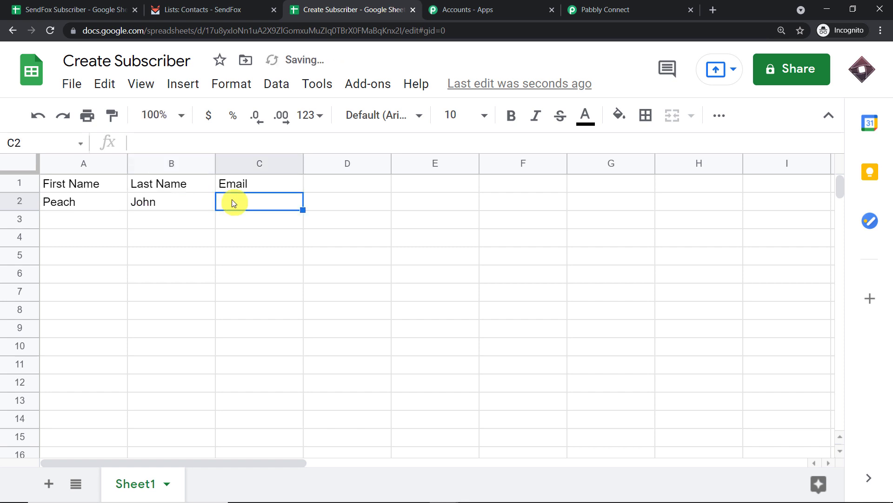
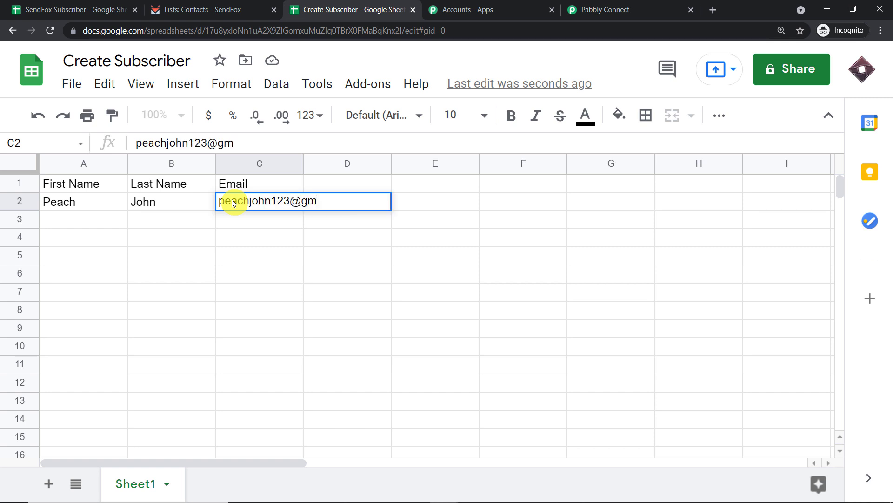
{"action": "left_click", "coordinate": [189, 257]}
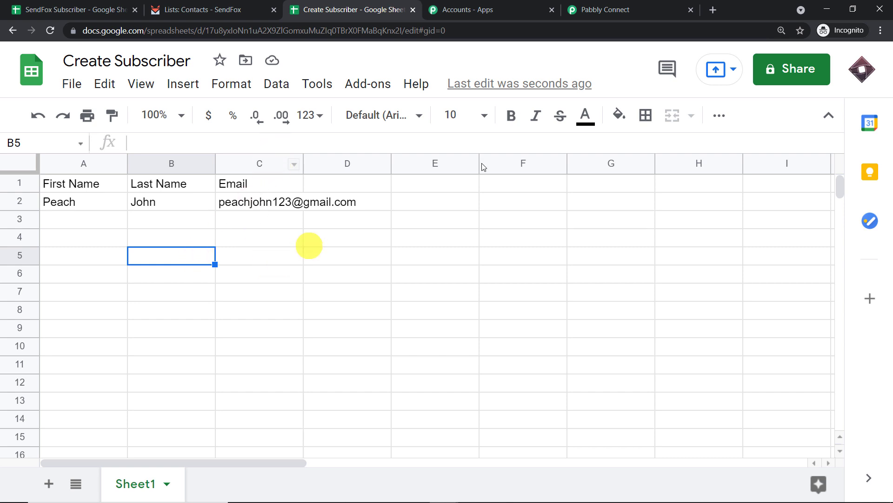
Review the captured Last Name, Email and RowIndex values against the Create Subscriber spreadsheet.
{"action": "left_click", "coordinate": [641, 3]}
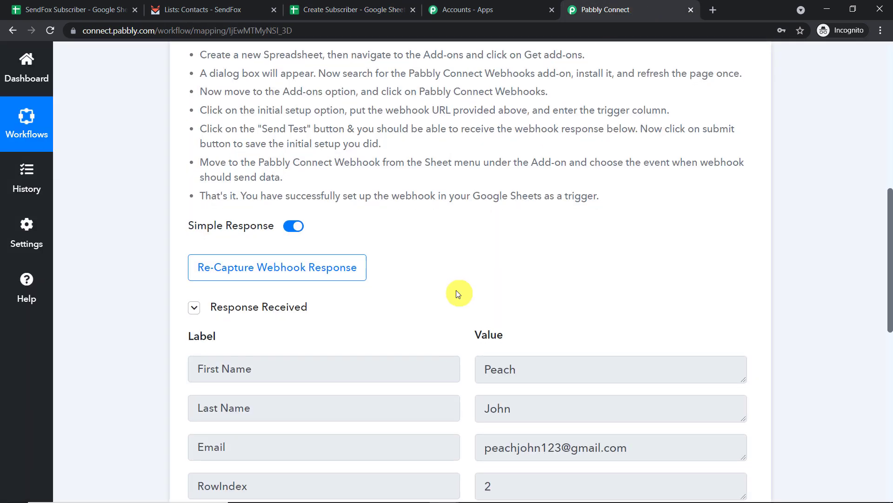
{"action": "scroll", "coordinate": [458, 293], "scroll_direction": "down", "scroll_amount": 4}
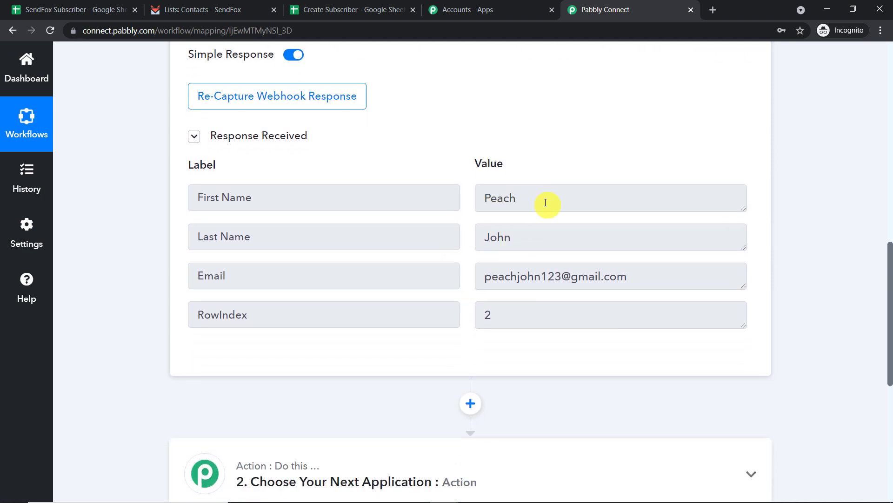
{"action": "left_click", "coordinate": [538, 234]}
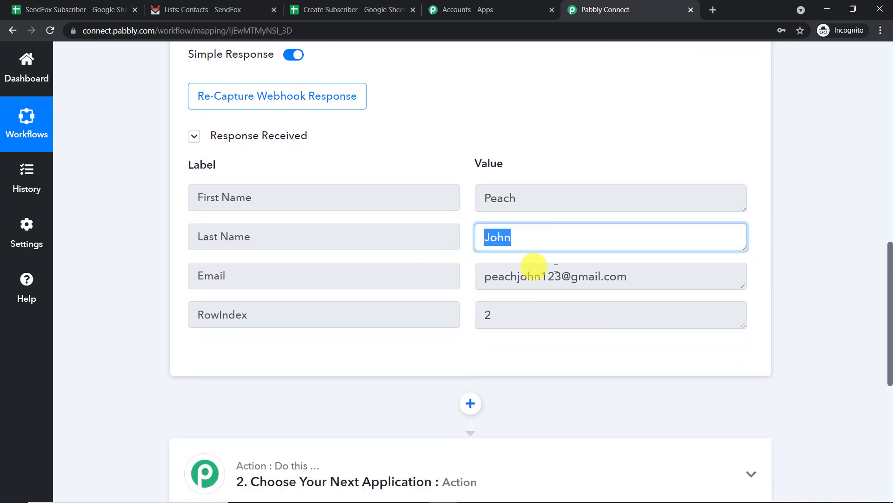
{"action": "left_click", "coordinate": [634, 279]}
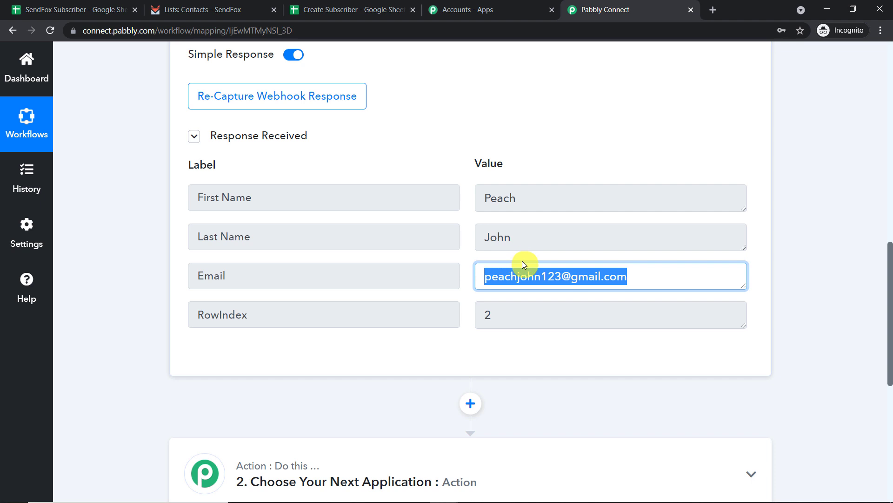
{"action": "left_click", "coordinate": [514, 315]}
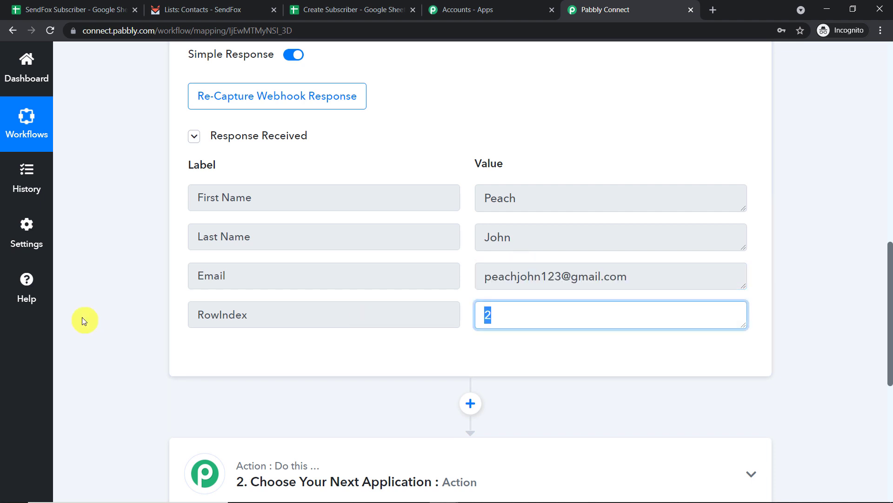
{"action": "left_click", "coordinate": [309, 10]}
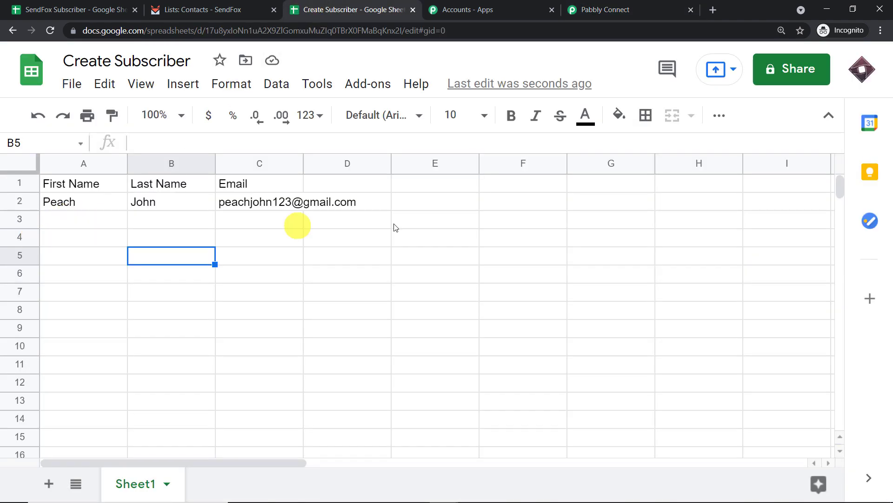
{"action": "left_click", "coordinate": [639, 7]}
{"action": "scroll", "coordinate": [730, 186], "scroll_direction": "down", "scroll_amount": 3}
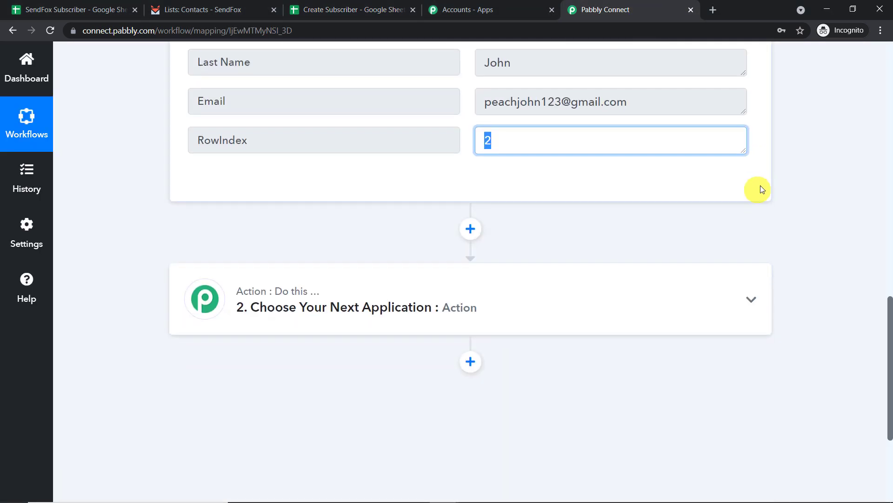
Set the action to SendFox's Add Contact to List event and start a new SendFox connection.
{"action": "left_click", "coordinate": [409, 315]}
{"action": "scroll", "coordinate": [408, 315], "scroll_direction": "down", "scroll_amount": 2}
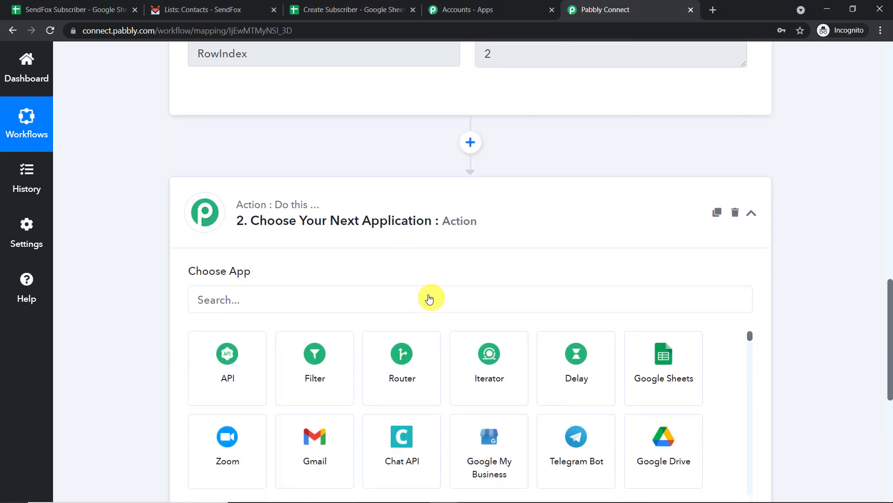
{"action": "left_click", "coordinate": [301, 272]}
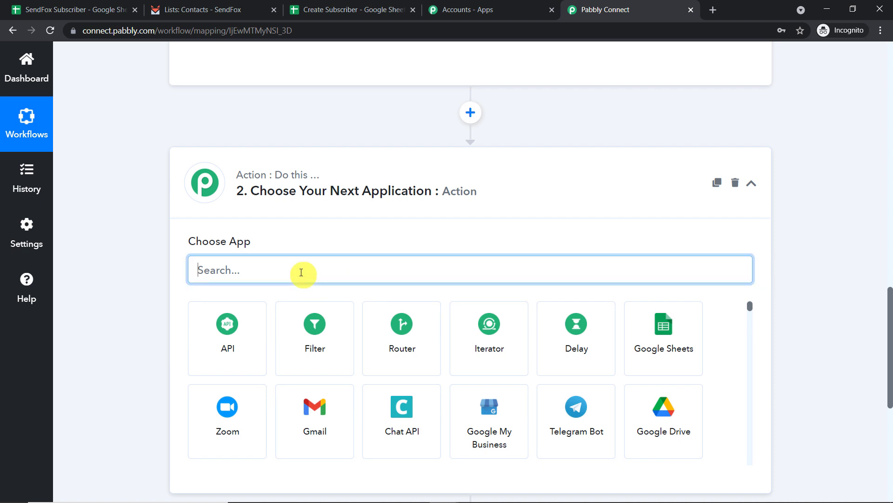
{"action": "type", "text": "sendfox"}
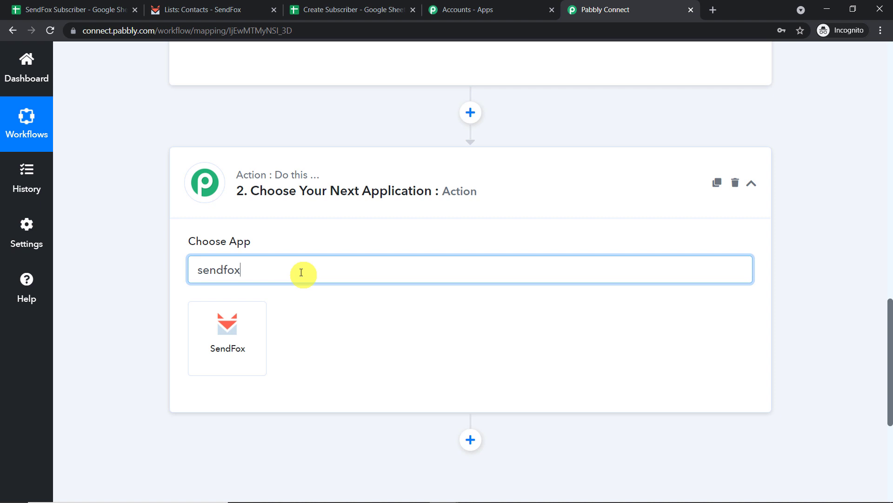
{"action": "left_click", "coordinate": [238, 327]}
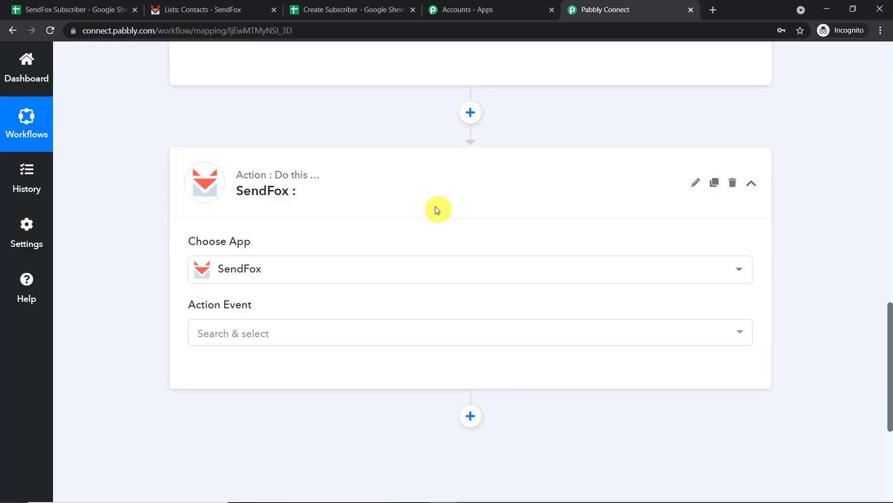
{"action": "left_click", "coordinate": [288, 334]}
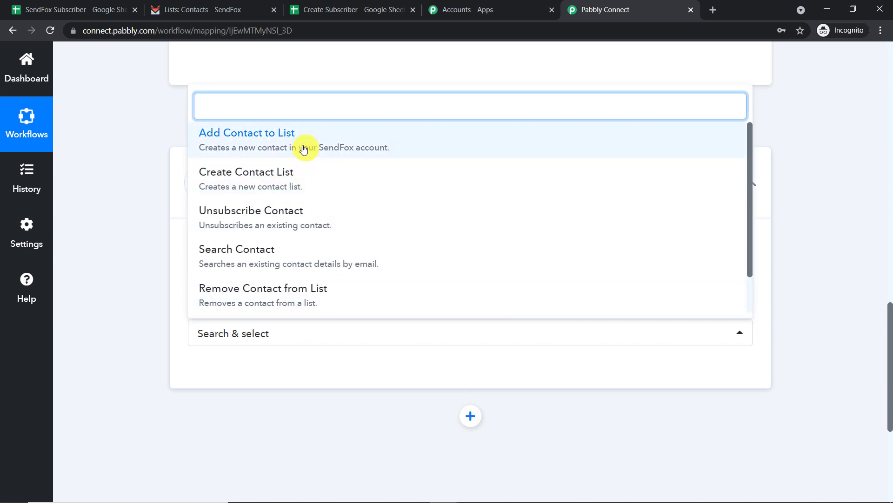
{"action": "left_click", "coordinate": [303, 148]}
{"action": "left_click", "coordinate": [240, 375]}
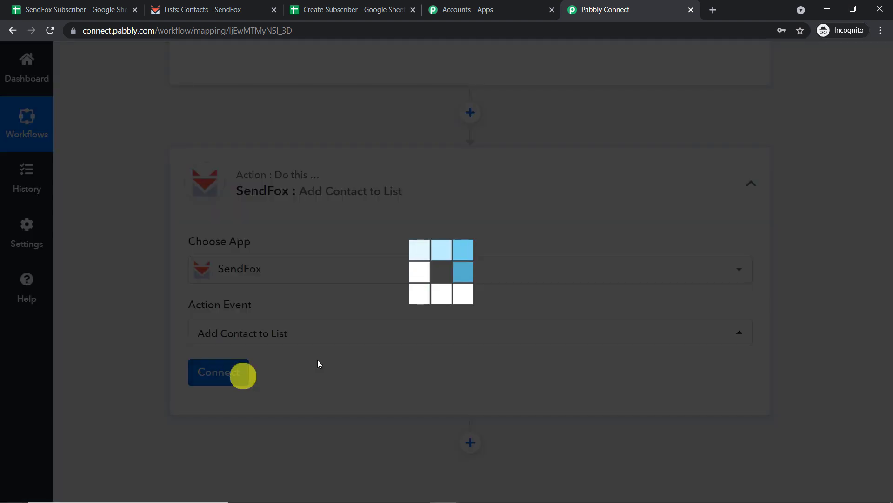
{"action": "left_click", "coordinate": [512, 194]}
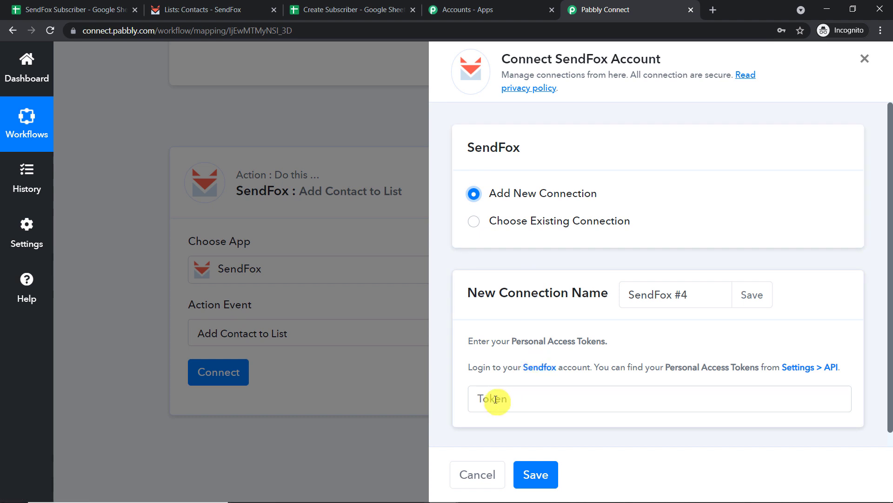
Go to the API page of the SendFox account settings.
{"action": "left_click", "coordinate": [228, 5]}
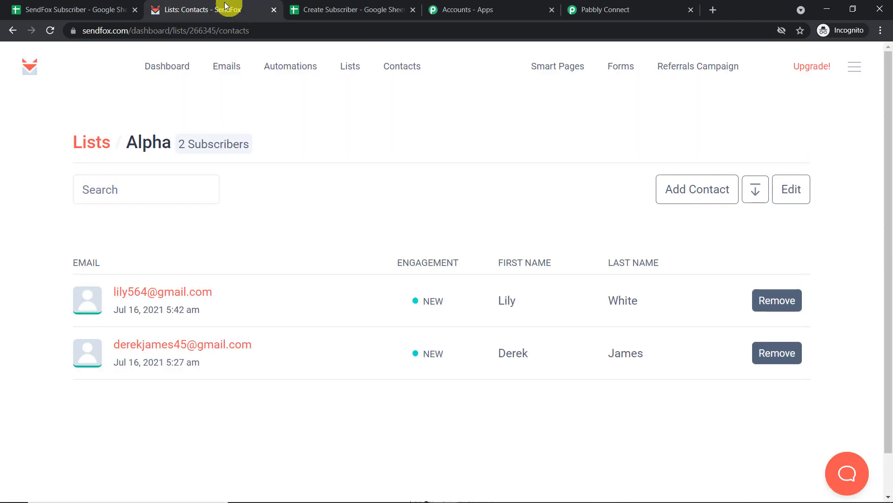
{"action": "left_click", "coordinate": [853, 70]}
{"action": "left_click", "coordinate": [789, 147]}
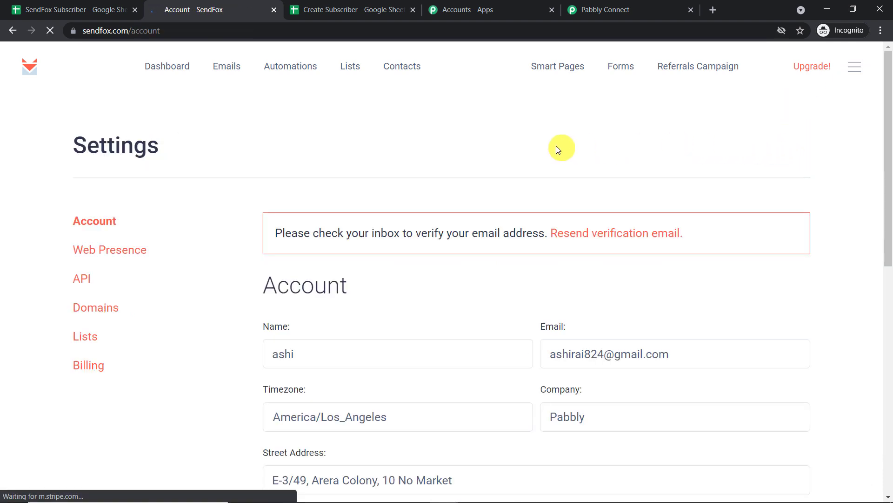
{"action": "scroll", "coordinate": [219, 169], "scroll_direction": "down", "scroll_amount": 1}
{"action": "left_click", "coordinate": [80, 220]}
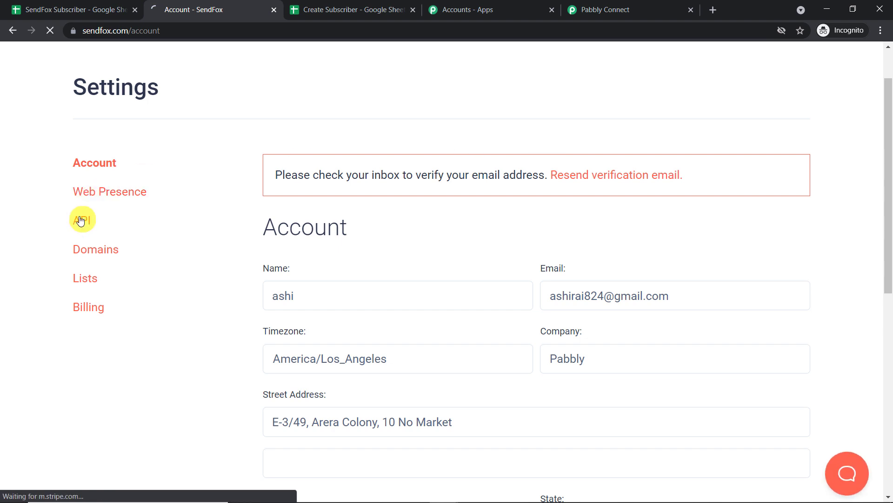
{"action": "scroll", "coordinate": [651, 214], "scroll_direction": "down", "scroll_amount": 4}
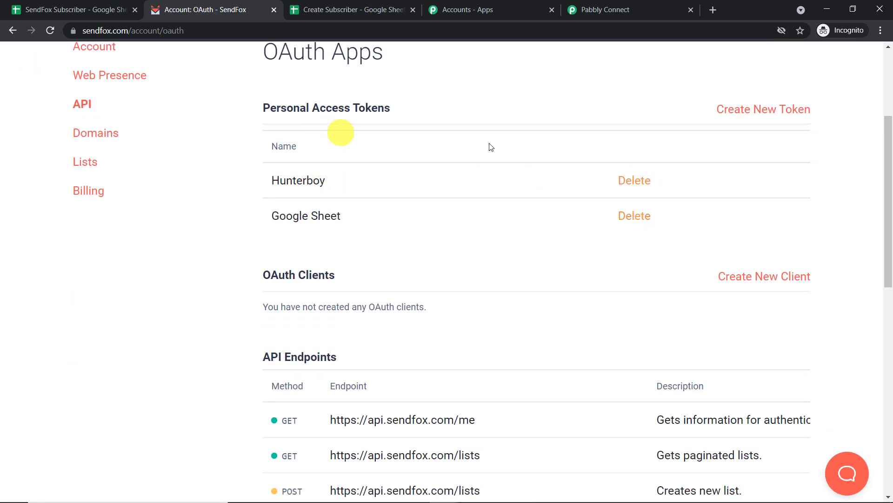
{"action": "scroll", "coordinate": [745, 140], "scroll_direction": "up", "scroll_amount": 1}
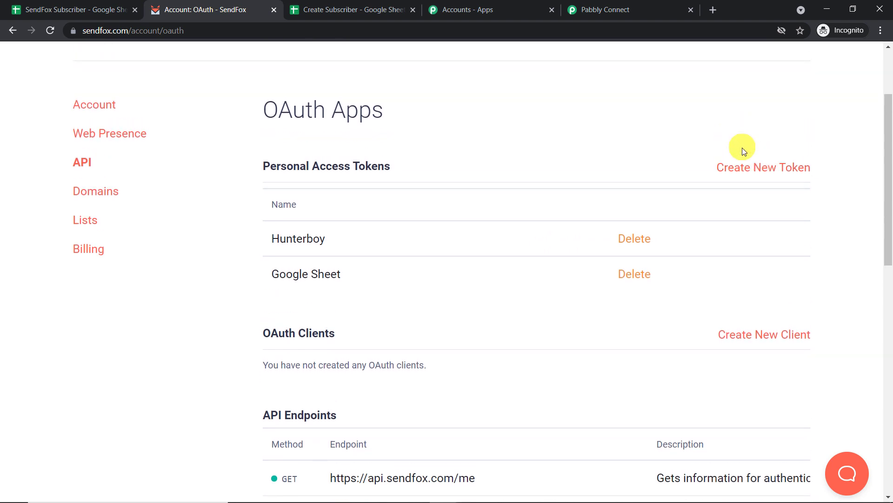
Create a personal access token named 'Google Sheets Data' and copy it.
{"action": "left_click", "coordinate": [752, 169]}
{"action": "left_click", "coordinate": [266, 205]}
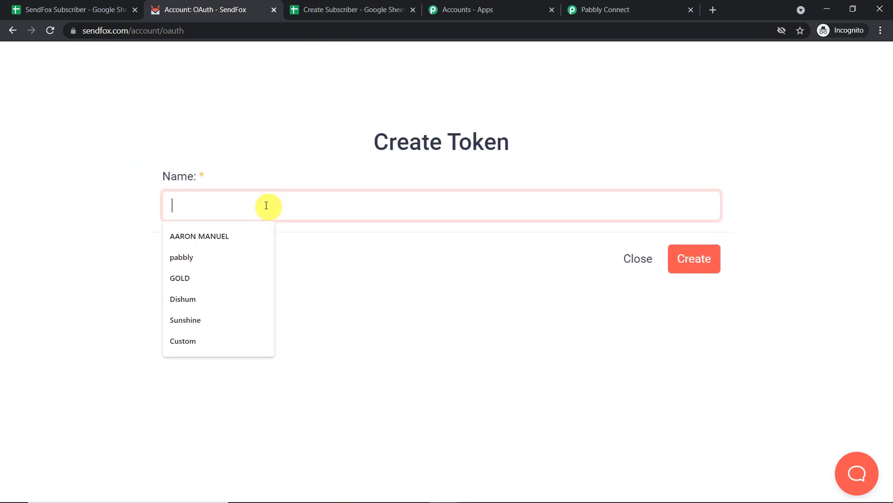
{"action": "type", "text": "G"}
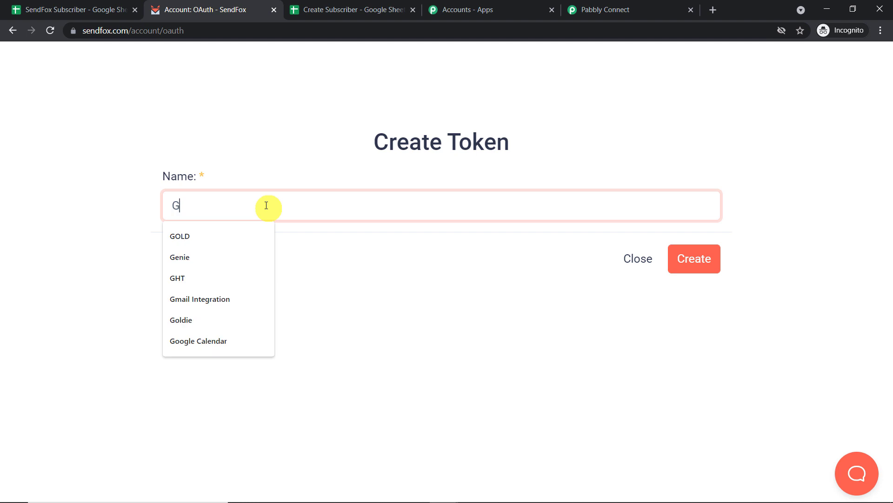
{"action": "type", "text": "oogle She"}
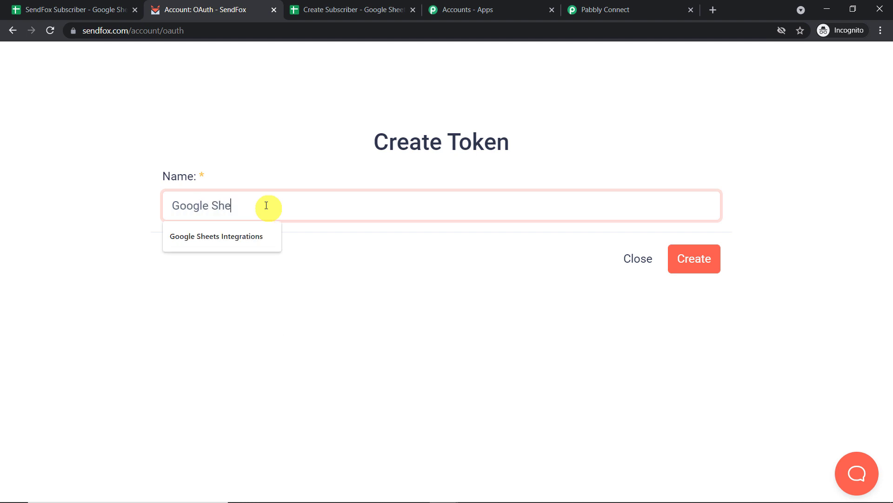
{"action": "type", "text": "ets Data"}
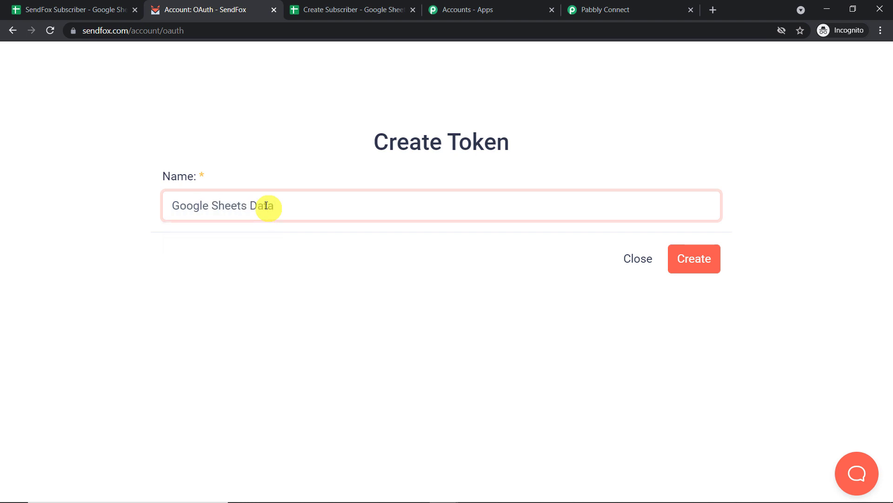
{"action": "left_click", "coordinate": [708, 259]}
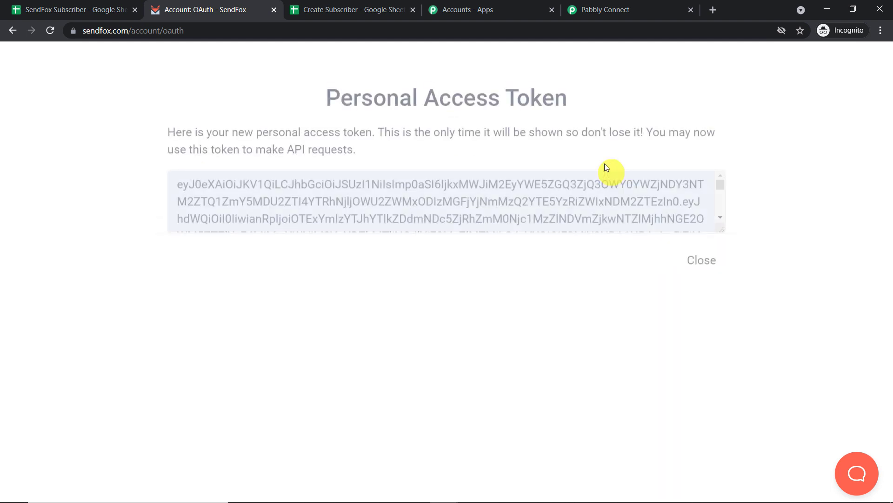
{"action": "left_click", "coordinate": [634, 218]}
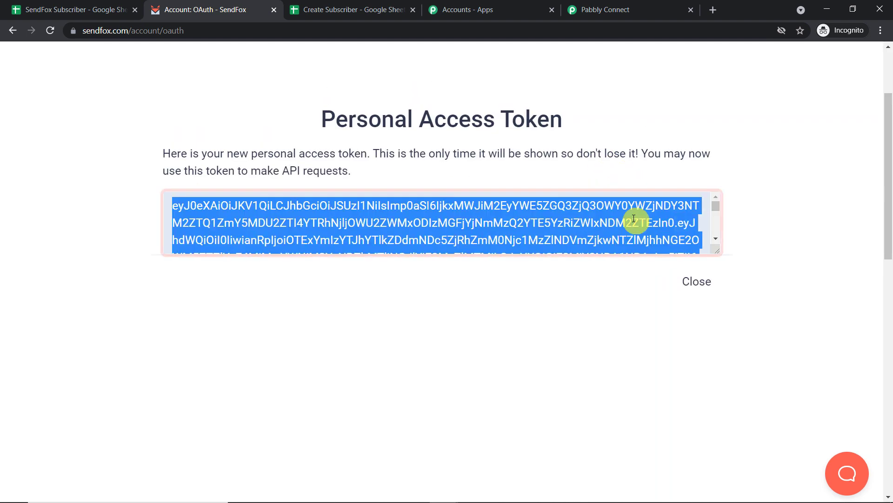
{"action": "right_click", "coordinate": [633, 218]}
{"action": "left_click", "coordinate": [640, 225]}
{"action": "left_click", "coordinate": [647, 10]}
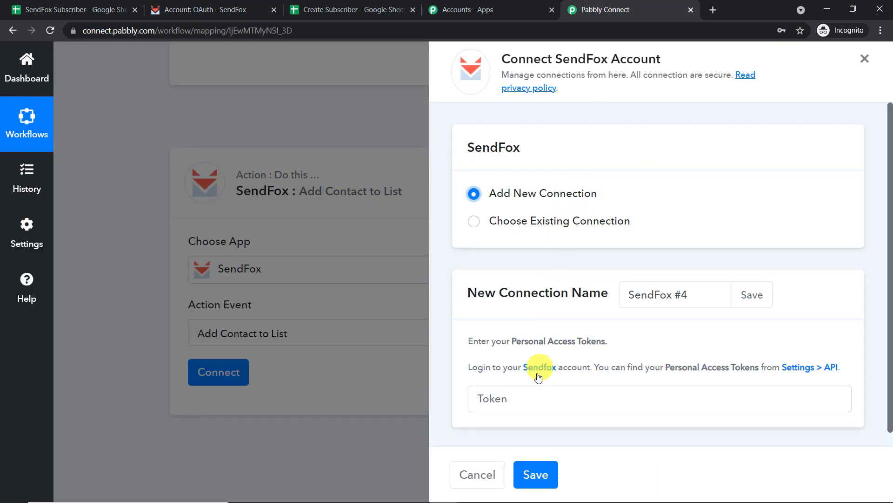
Paste the copied token into the Token field and save the SendFox connection.
{"action": "left_click", "coordinate": [533, 398]}
{"action": "right_click", "coordinate": [533, 398]}
{"action": "left_click", "coordinate": [598, 303]}
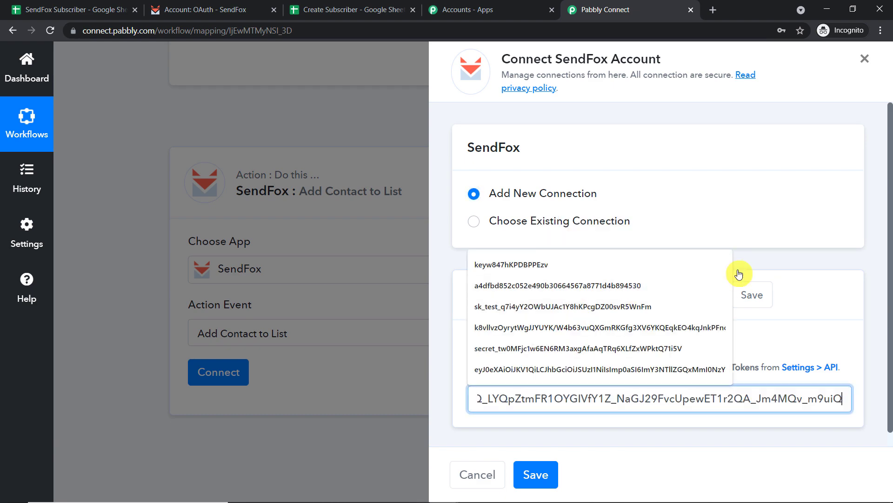
{"action": "left_click", "coordinate": [778, 258]}
{"action": "left_click", "coordinate": [538, 473]}
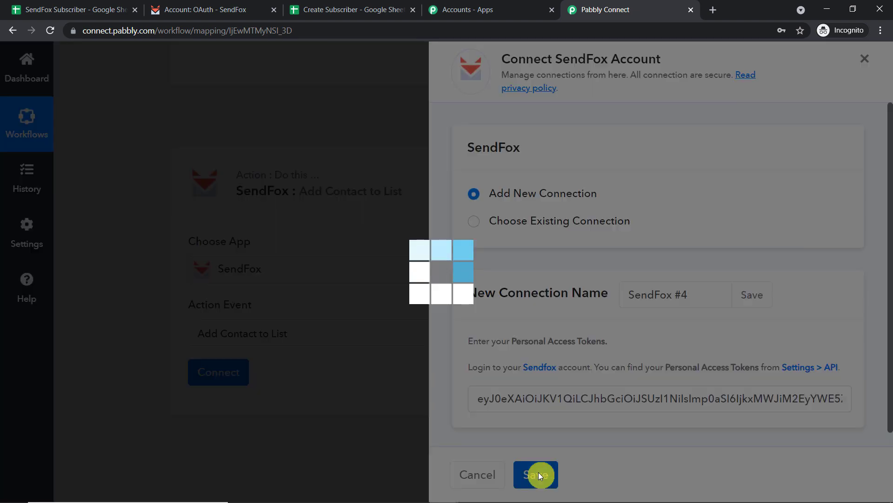
Look through the available SendFox contact lists in the Contact List dropdown, leaving Alpha selected.
{"action": "scroll", "coordinate": [561, 321], "scroll_direction": "down", "scroll_amount": 5}
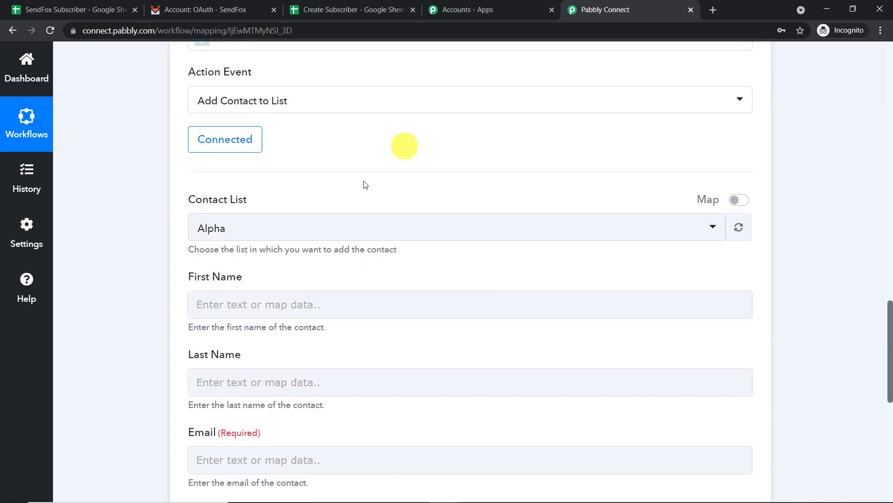
{"action": "scroll", "coordinate": [342, 348], "scroll_direction": "down", "scroll_amount": 1}
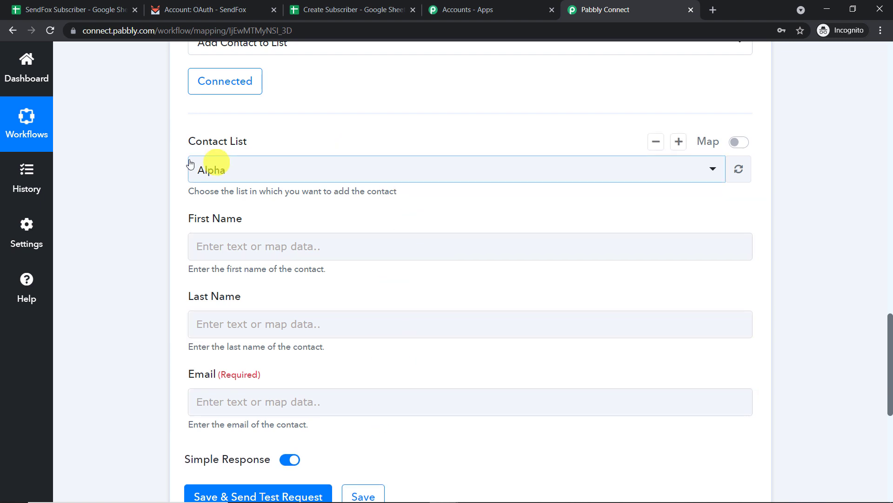
{"action": "left_click", "coordinate": [268, 174]}
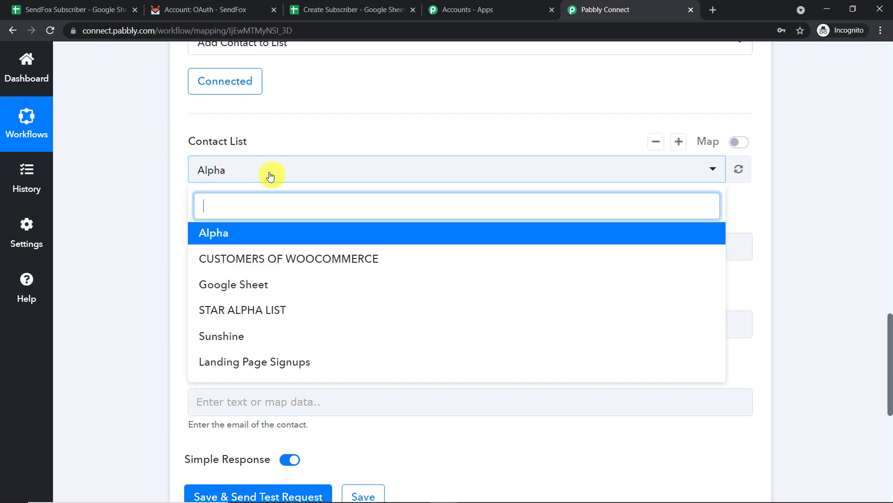
{"action": "scroll", "coordinate": [319, 251], "scroll_direction": "down", "scroll_amount": 2}
{"action": "scroll", "coordinate": [332, 250], "scroll_direction": "up", "scroll_amount": 1}
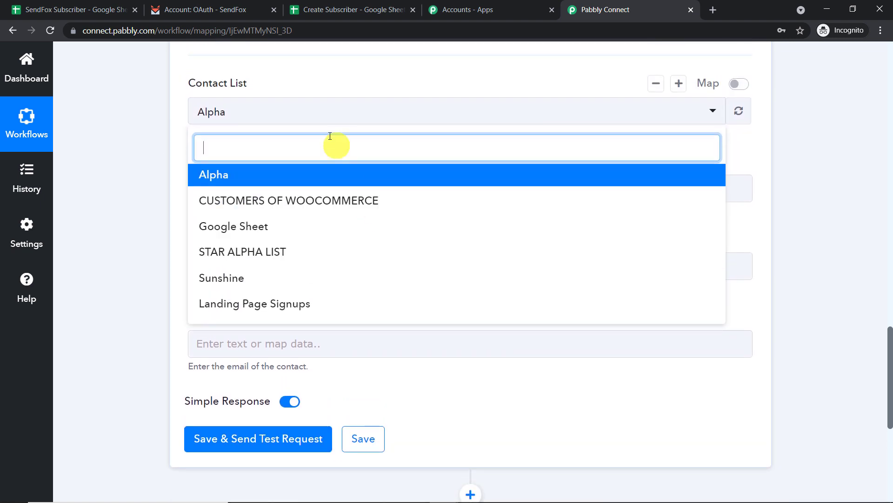
Navigate in SendFox from the account settings to the overview of all lists.
{"action": "left_click", "coordinate": [214, 4]}
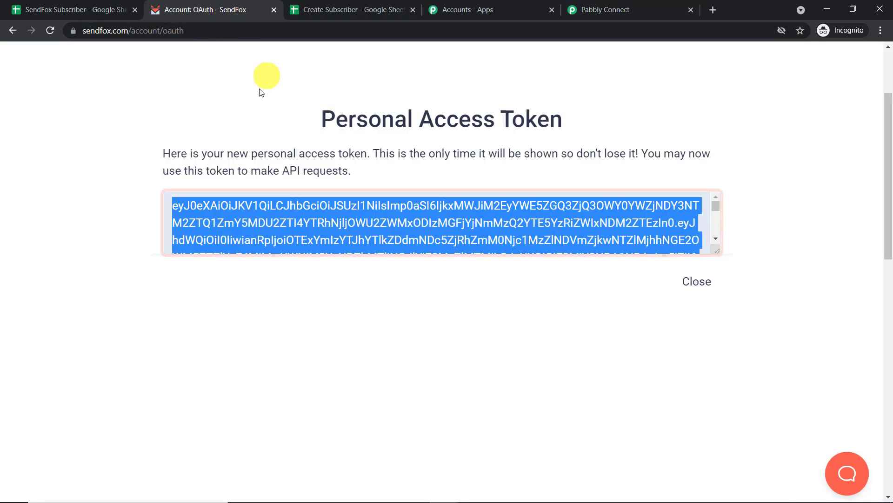
{"action": "left_click", "coordinate": [12, 37]}
{"action": "left_click", "coordinate": [12, 38]}
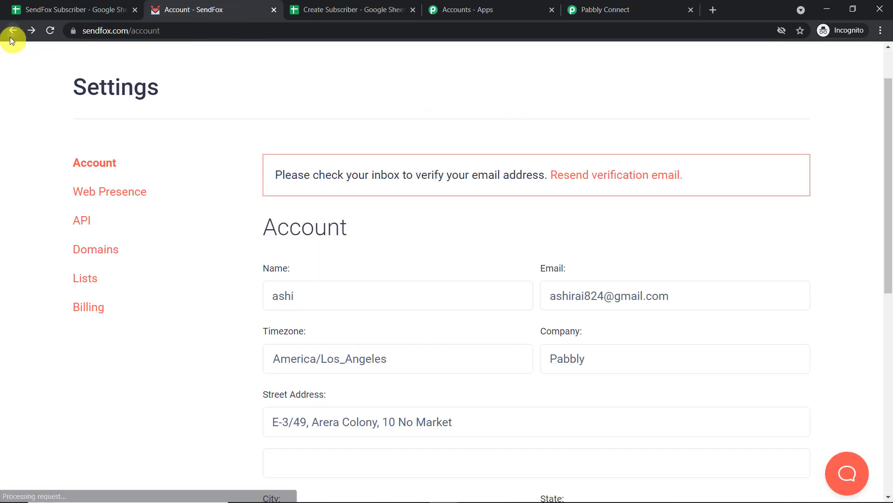
{"action": "left_click", "coordinate": [406, 74]}
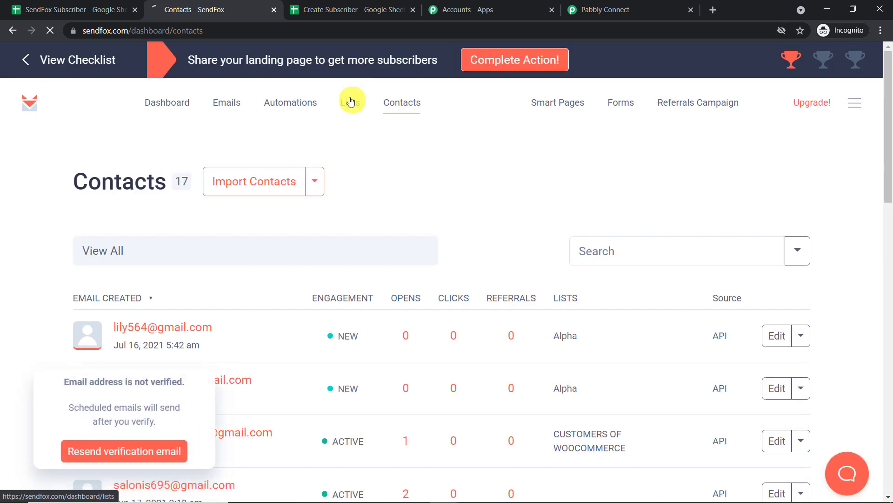
{"action": "left_click", "coordinate": [350, 102]}
{"action": "scroll", "coordinate": [373, 154], "scroll_direction": "down", "scroll_amount": 2}
{"action": "scroll", "coordinate": [374, 154], "scroll_direction": "down", "scroll_amount": 3}
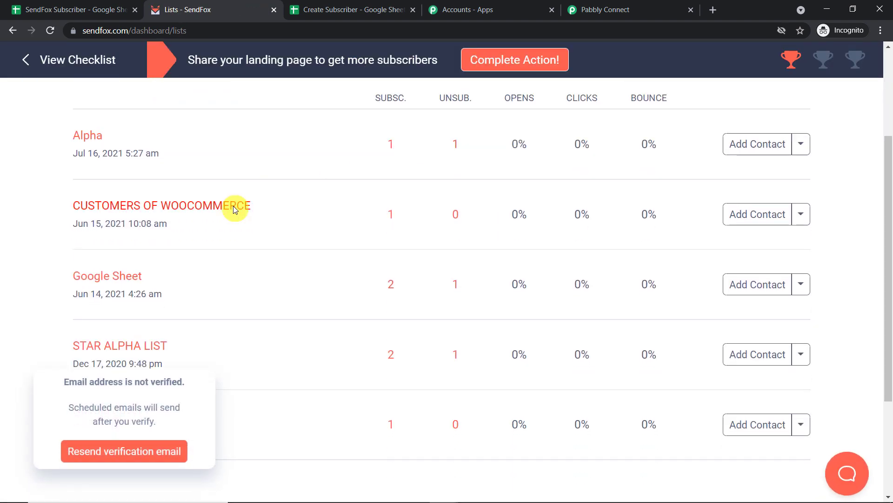
{"action": "scroll", "coordinate": [345, 307], "scroll_direction": "up", "scroll_amount": 5}
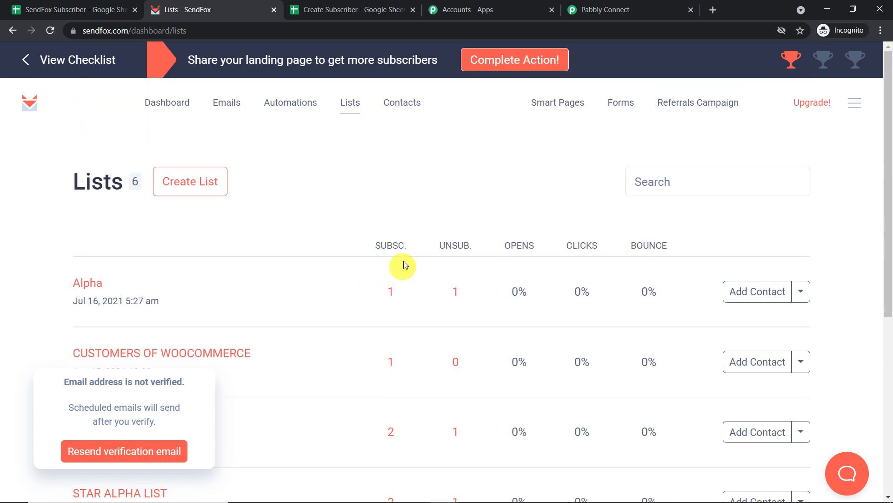
{"action": "scroll", "coordinate": [330, 224], "scroll_direction": "down", "scroll_amount": 1}
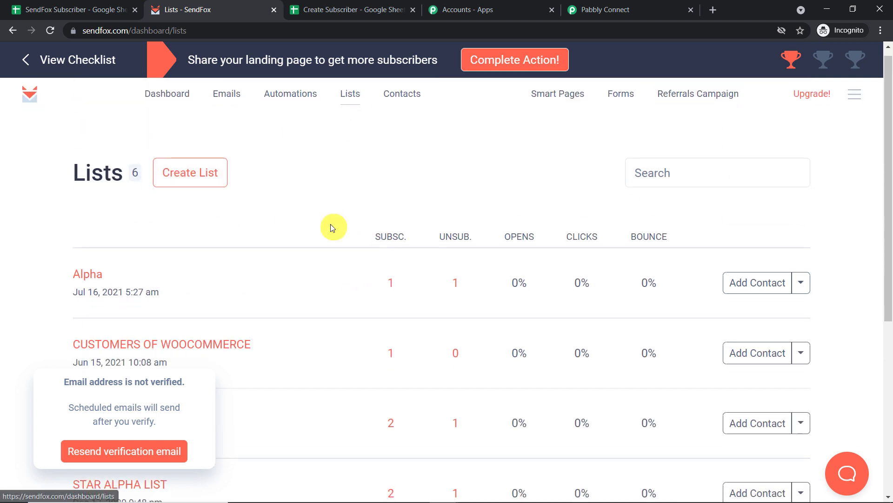
{"action": "scroll", "coordinate": [330, 279], "scroll_direction": "down", "scroll_amount": 4}
Create a new SendFox list named 'Important List'.
{"action": "left_click", "coordinate": [607, 9]}
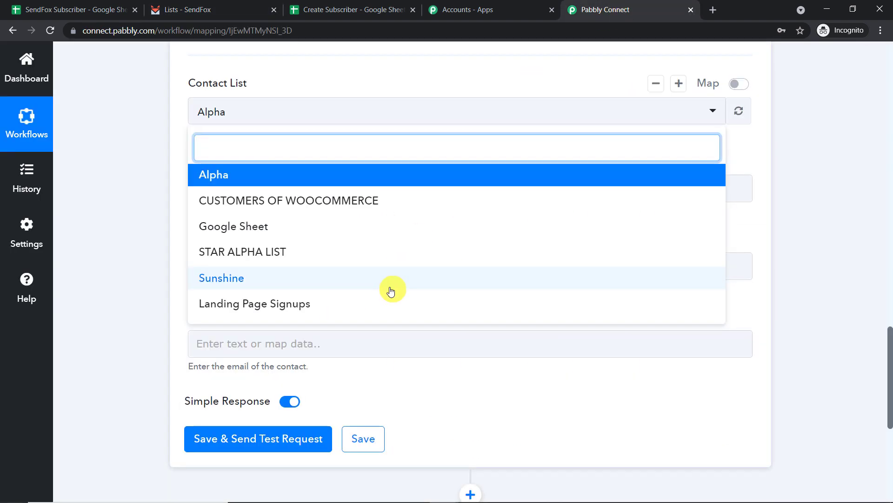
{"action": "left_click", "coordinate": [200, 9]}
{"action": "scroll", "coordinate": [384, 239], "scroll_direction": "up", "scroll_amount": 4}
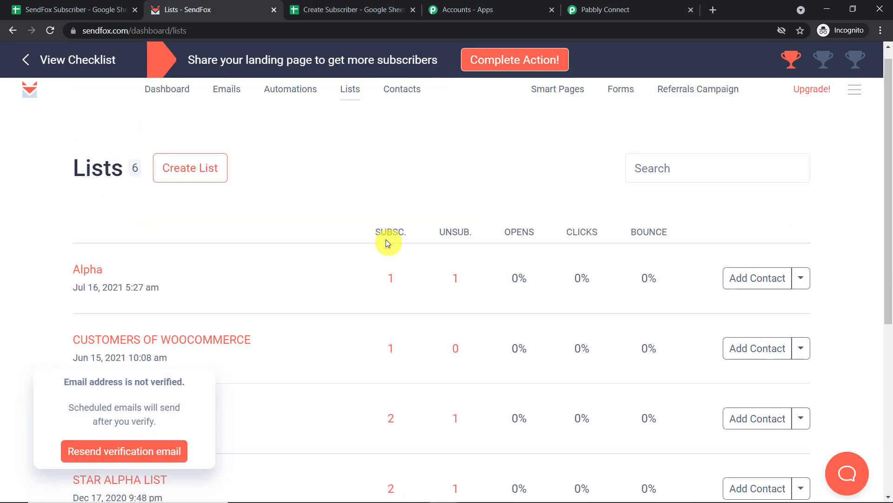
{"action": "scroll", "coordinate": [386, 239], "scroll_direction": "up", "scroll_amount": 1}
{"action": "left_click", "coordinate": [200, 189]}
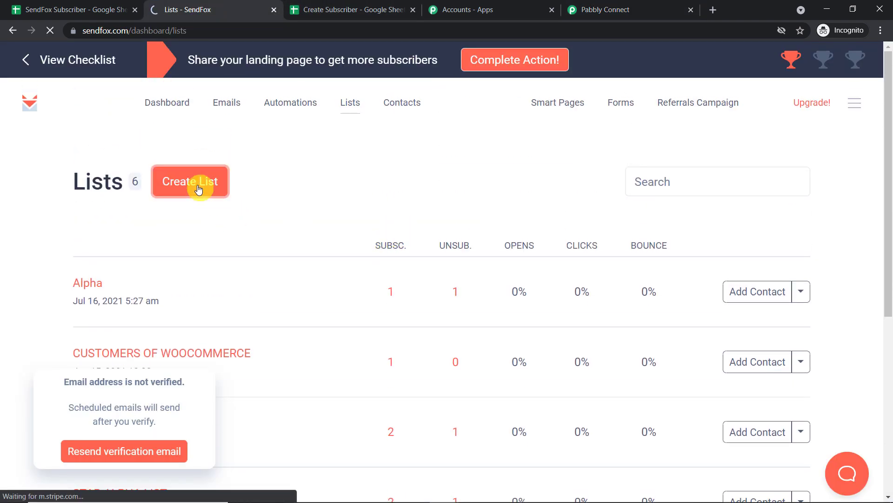
{"action": "left_click", "coordinate": [363, 232]}
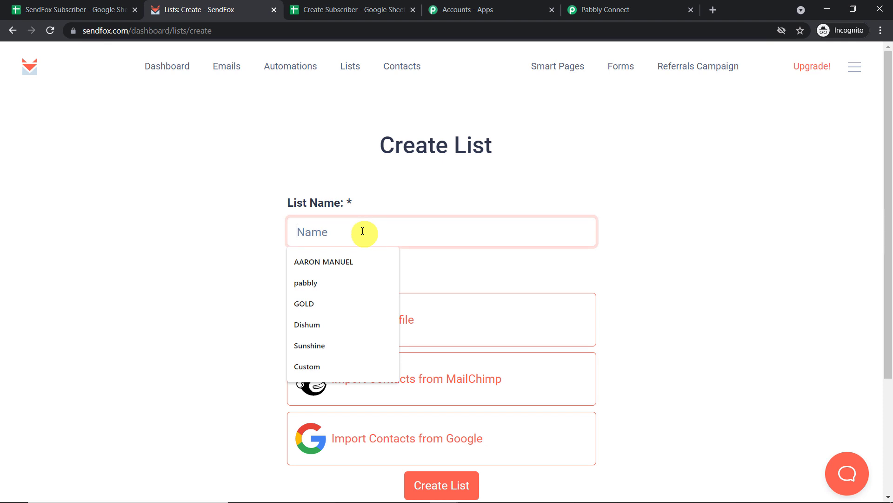
{"action": "type", "text": "Important List"}
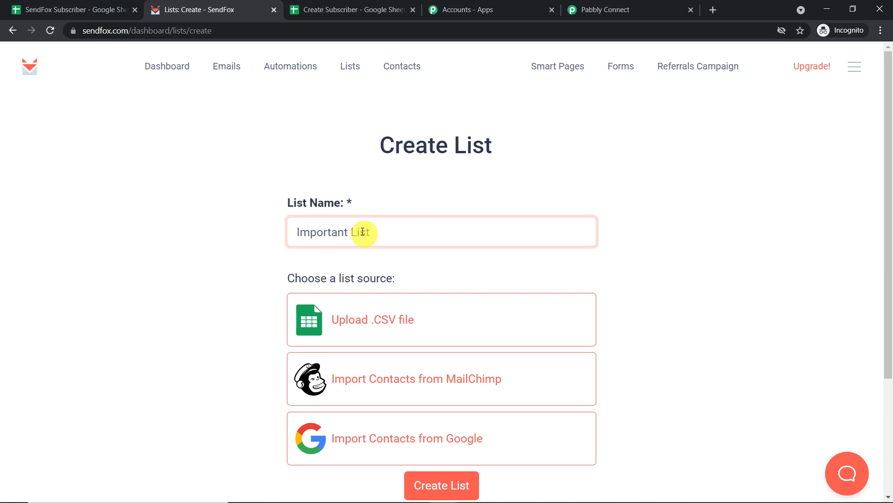
{"action": "left_click", "coordinate": [446, 484]}
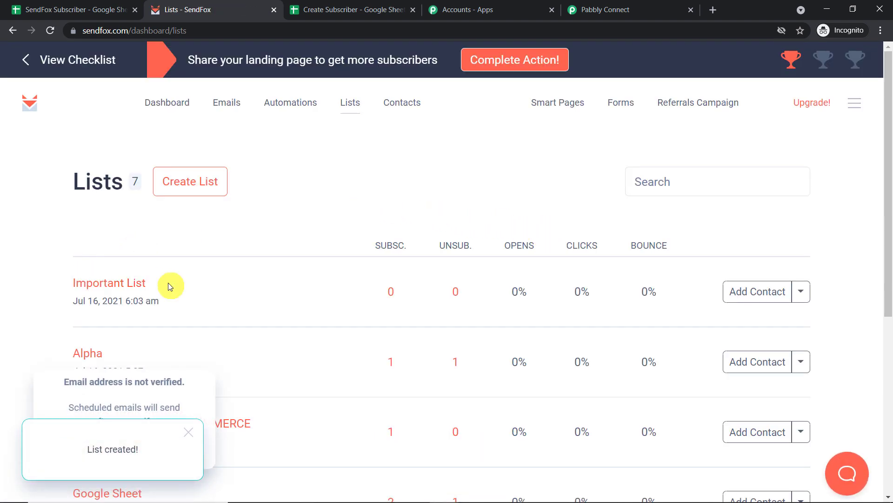
{"action": "left_click", "coordinate": [625, 5]}
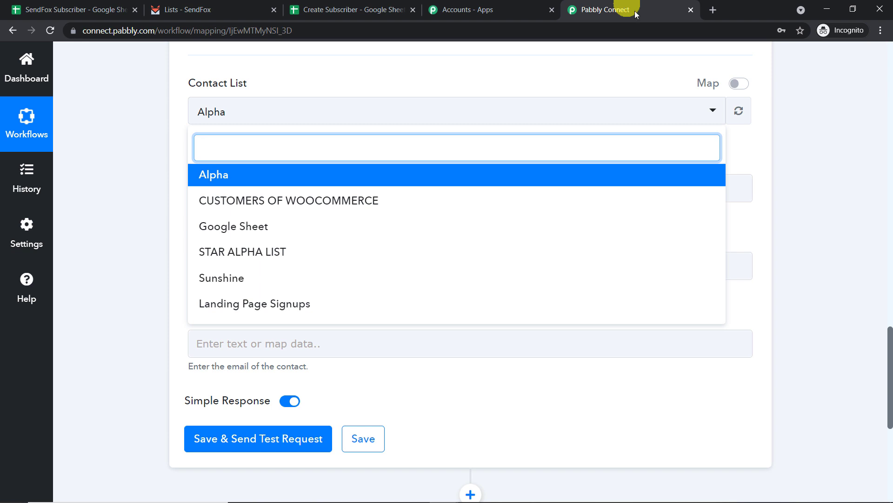
Refresh the SendFox contact lists and choose 'Important List' as the Contact List.
{"action": "left_click", "coordinate": [738, 111]}
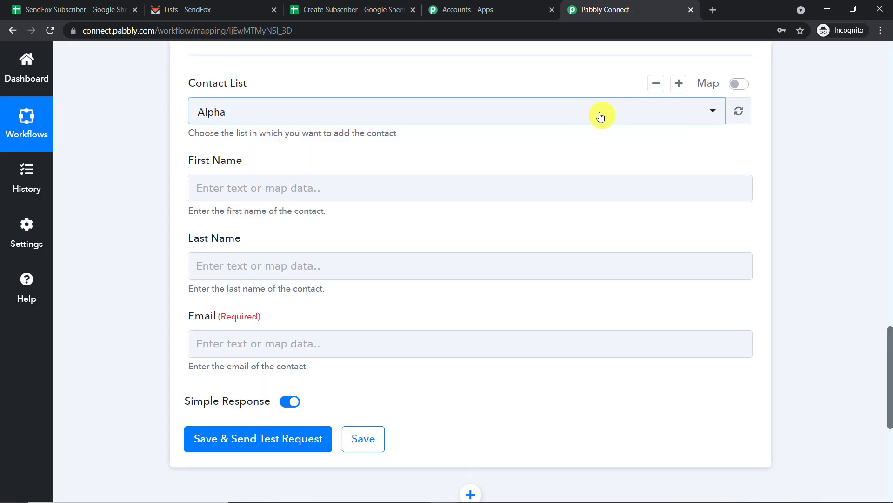
{"action": "left_click", "coordinate": [600, 117]}
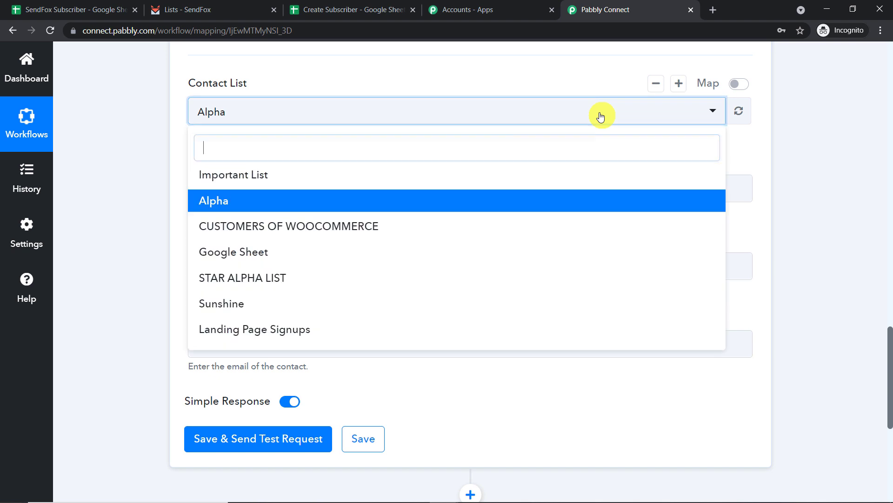
{"action": "left_click", "coordinate": [354, 180]}
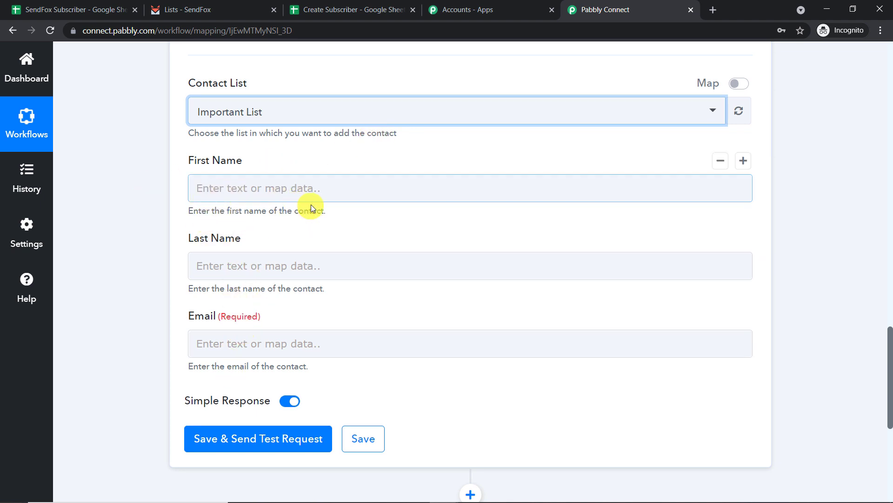
{"action": "scroll", "coordinate": [266, 219], "scroll_direction": "up", "scroll_amount": 3}
Map the action's First Name field to the Google Sheets row's First Name.
{"action": "scroll", "coordinate": [880, 142], "scroll_direction": "up", "scroll_amount": 8}
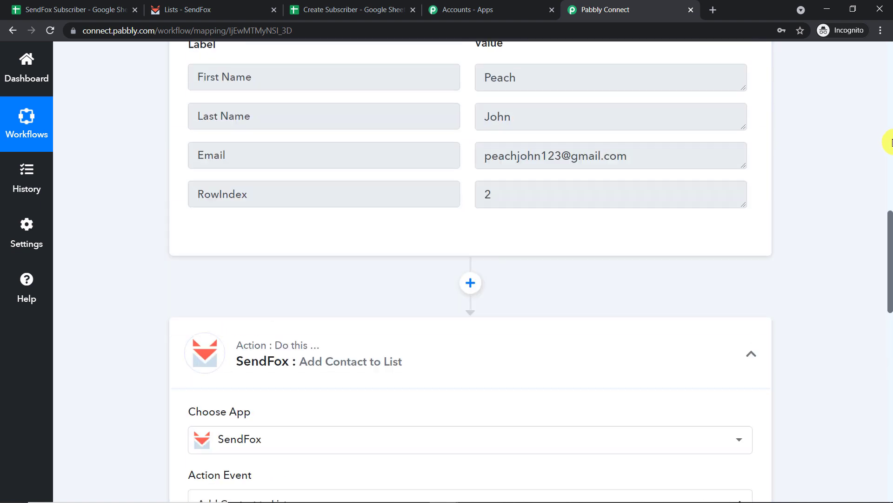
{"action": "left_click_drag", "start_coordinate": [543, 79], "coordinate": [369, 79]}
{"action": "scroll", "coordinate": [473, 116], "scroll_direction": "up", "scroll_amount": 2}
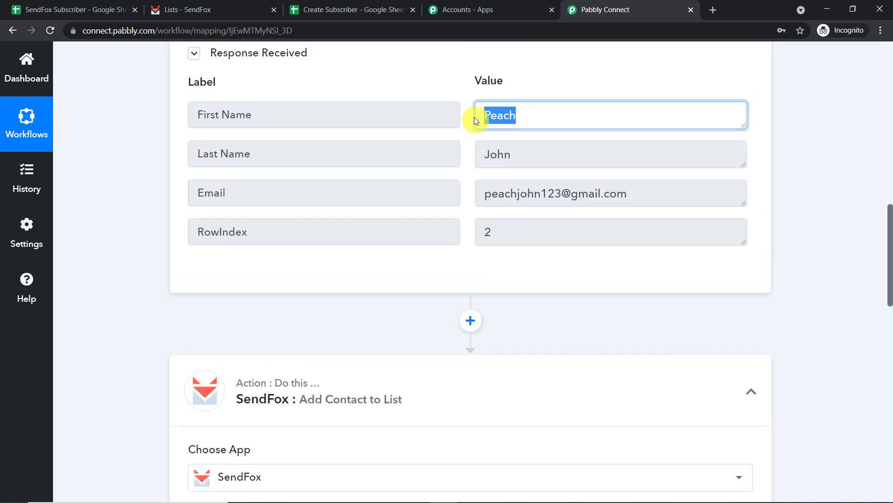
{"action": "scroll", "coordinate": [535, 158], "scroll_direction": "up", "scroll_amount": 3}
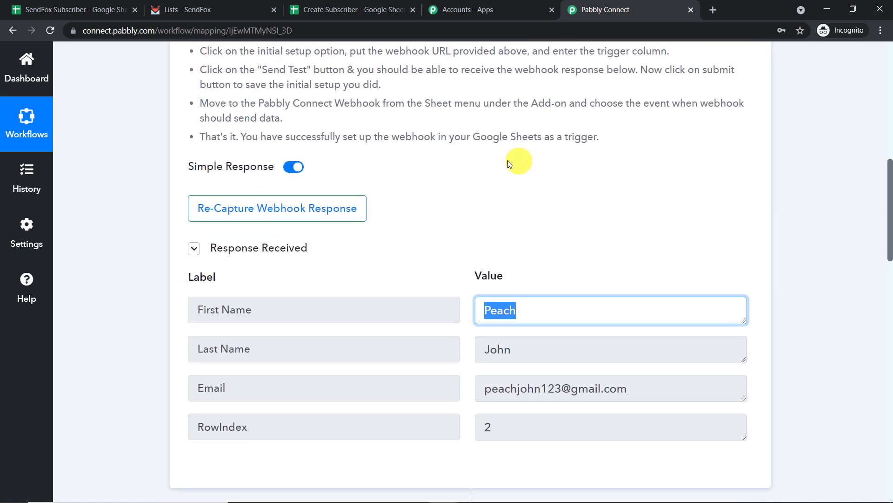
{"action": "scroll", "coordinate": [489, 157], "scroll_direction": "down", "scroll_amount": 15}
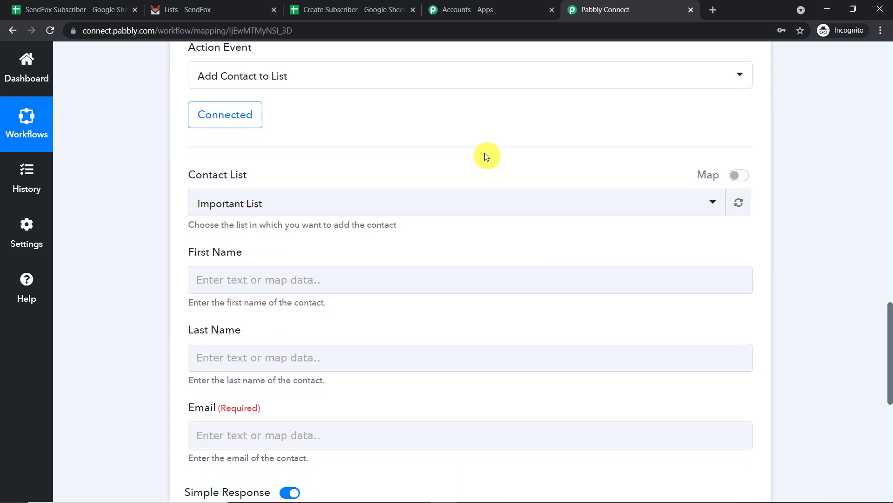
{"action": "left_click", "coordinate": [290, 176]}
{"action": "left_click", "coordinate": [309, 293]}
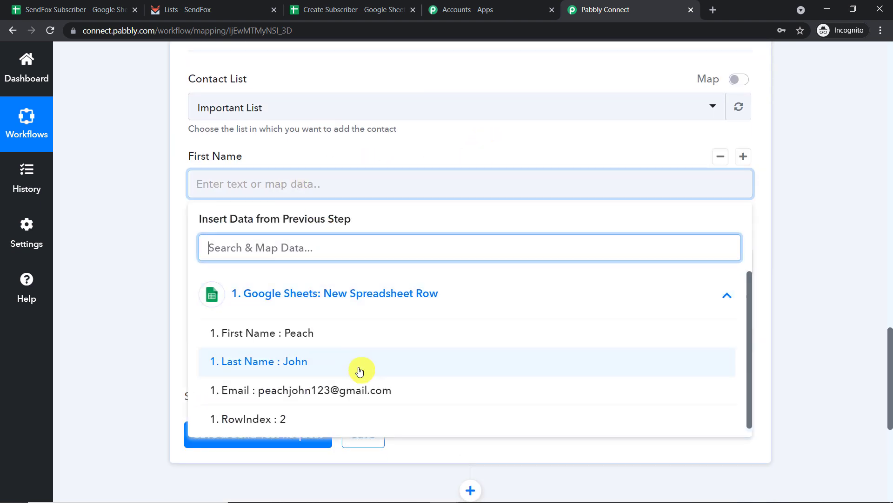
{"action": "left_click", "coordinate": [352, 334]}
{"action": "left_click", "coordinate": [480, 141]}
Map Last Name and Email to the sheet row's values, then save and send a test request.
{"action": "scroll", "coordinate": [465, 142], "scroll_direction": "down", "scroll_amount": 2}
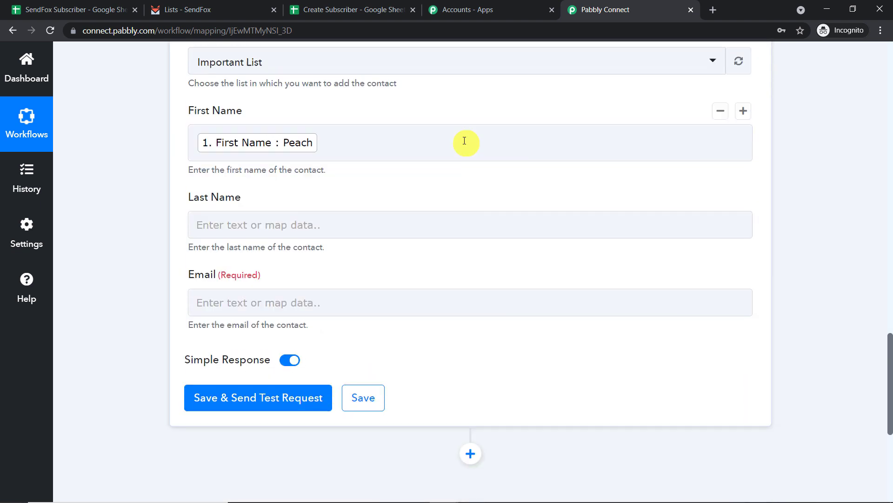
{"action": "scroll", "coordinate": [357, 167], "scroll_direction": "down", "scroll_amount": 1}
{"action": "left_click", "coordinate": [352, 163]}
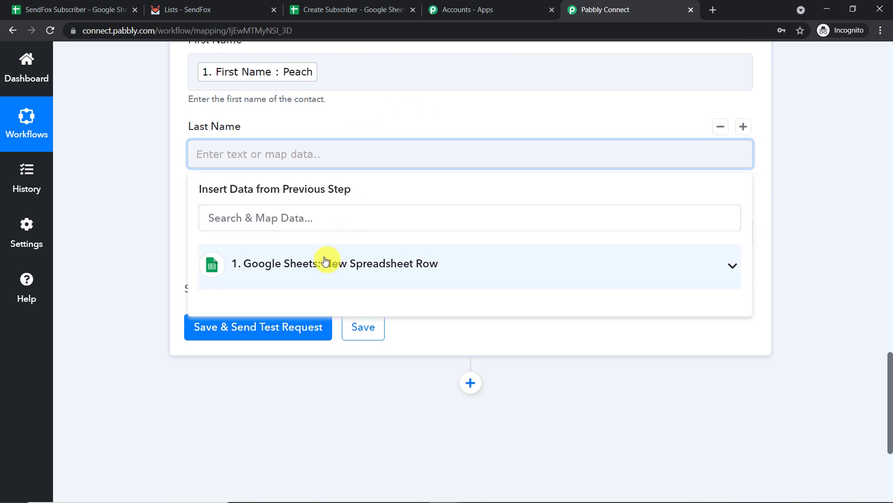
{"action": "left_click", "coordinate": [328, 262]}
{"action": "left_click", "coordinate": [343, 331]}
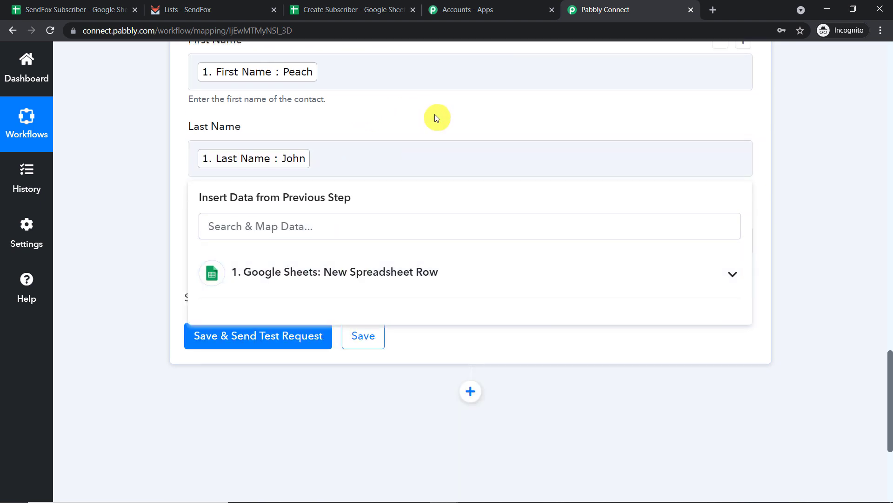
{"action": "left_click", "coordinate": [435, 116]}
{"action": "scroll", "coordinate": [433, 126], "scroll_direction": "down", "scroll_amount": 1}
{"action": "left_click", "coordinate": [299, 183]}
{"action": "left_click", "coordinate": [300, 289]}
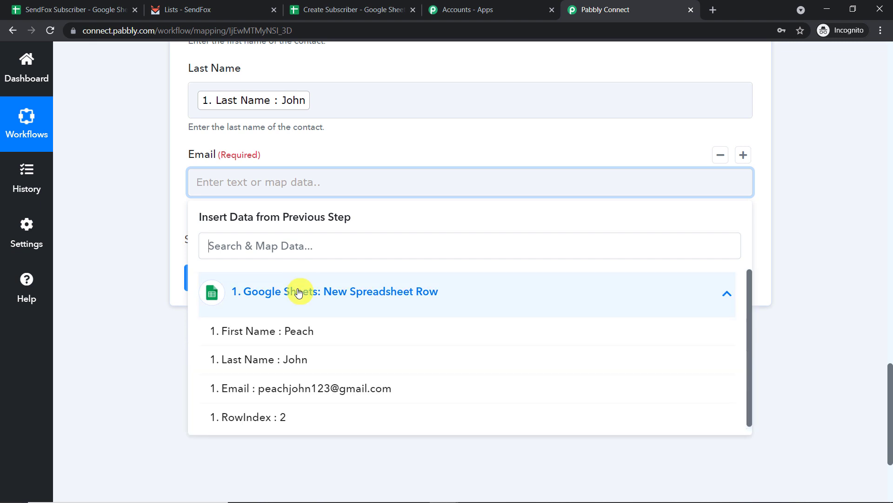
{"action": "left_click", "coordinate": [285, 387]}
{"action": "left_click", "coordinate": [433, 138]}
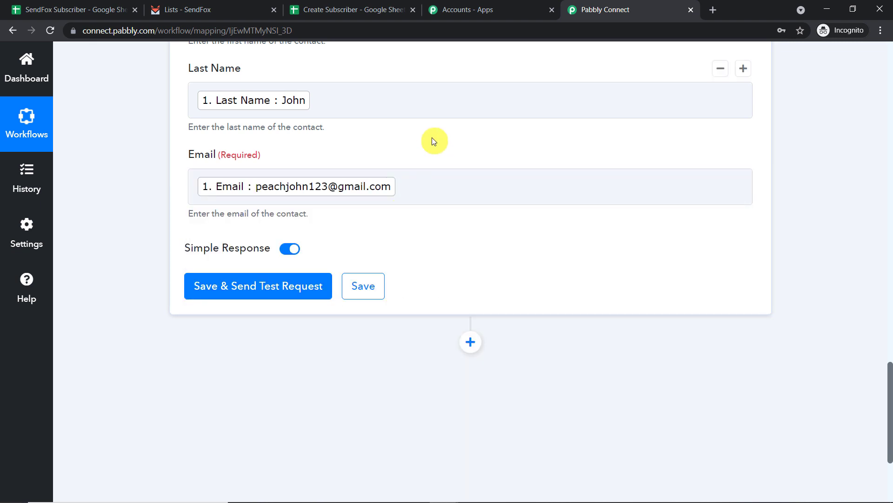
{"action": "left_click", "coordinate": [303, 291]}
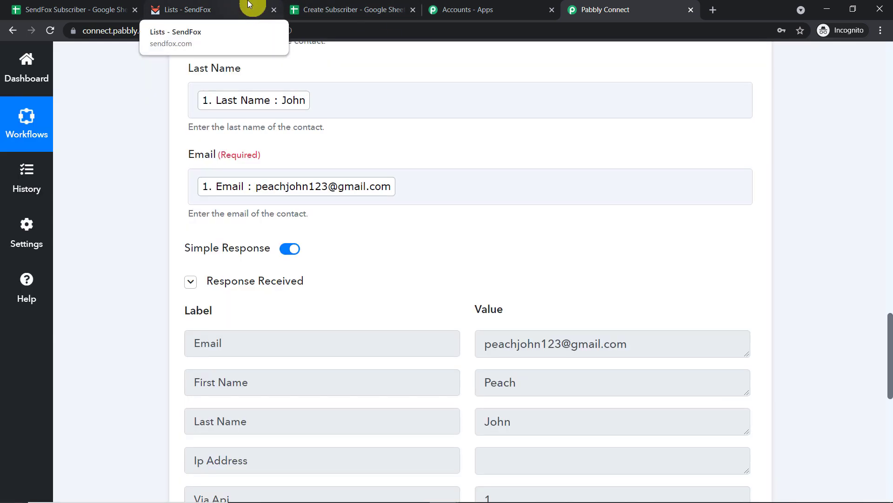
Check in SendFox that Important List now holds 1 subscriber from the sheet.
{"action": "left_click", "coordinate": [249, 4]}
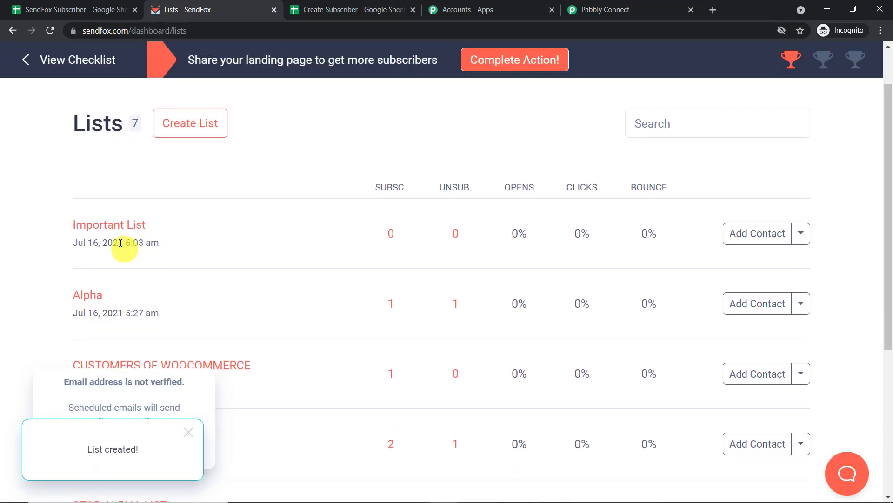
{"action": "left_click", "coordinate": [120, 227]}
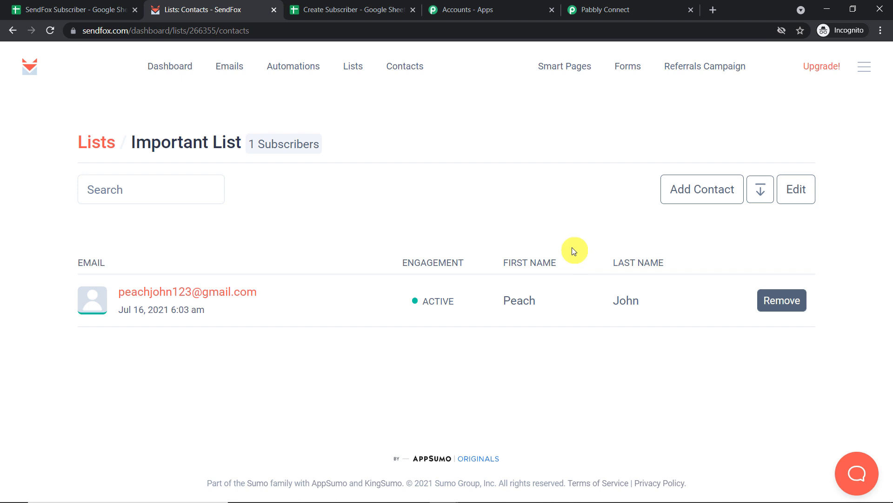
{"action": "left_click", "coordinate": [577, 13]}
{"action": "scroll", "coordinate": [890, 187], "scroll_direction": "up", "scroll_amount": 15}
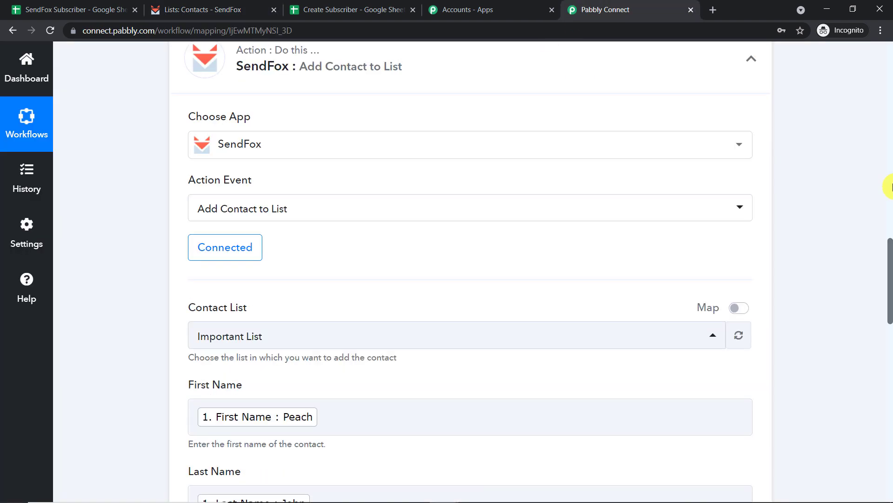
Collapse the Google Sheets New Spreadsheet Row trigger card at the top of the workflow.
{"action": "scroll", "coordinate": [870, 214], "scroll_direction": "up", "scroll_amount": 10}
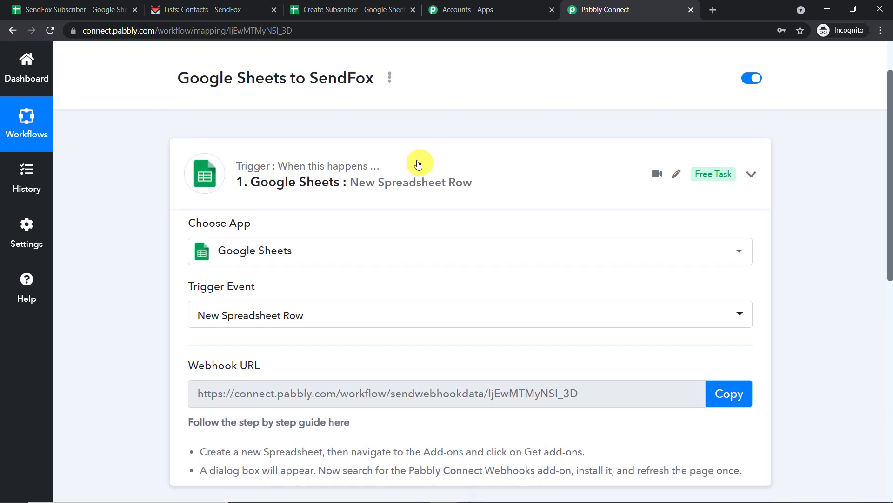
{"action": "left_click", "coordinate": [418, 162]}
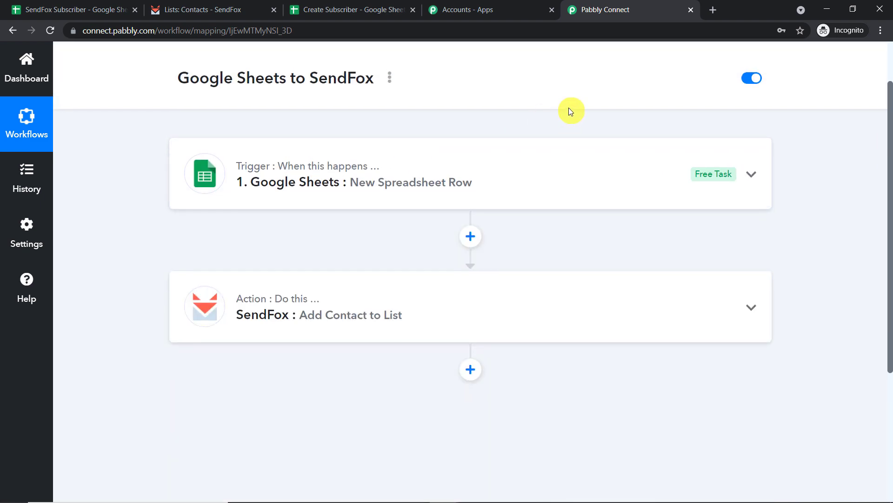